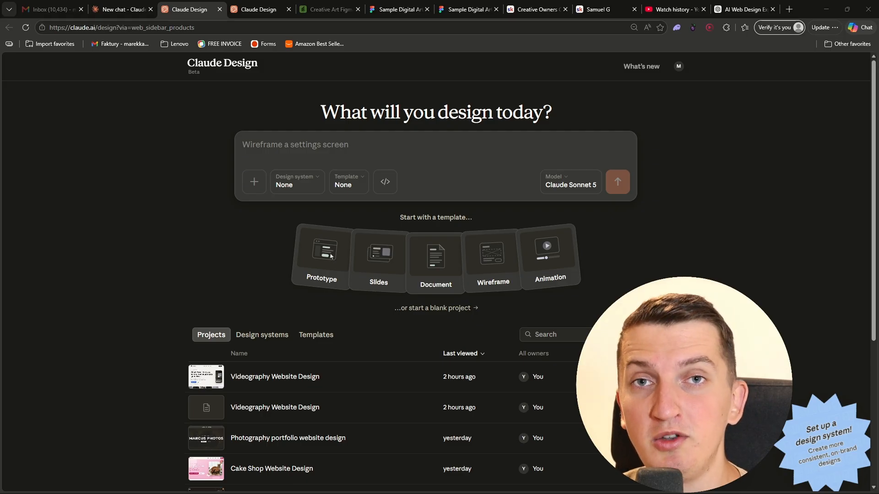
- Review the ThemeForest listing of art Figma templates
{"action": "left_click", "coordinate": [321, 142]}
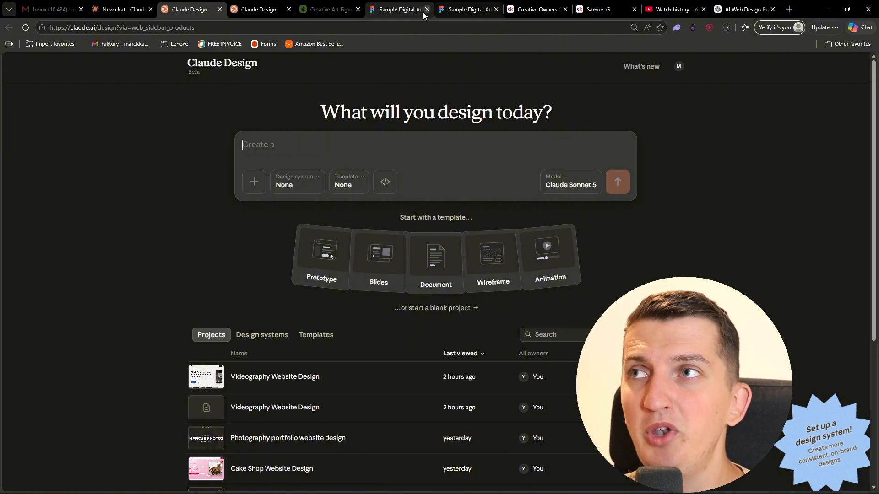
{"action": "left_click", "coordinate": [347, 3]}
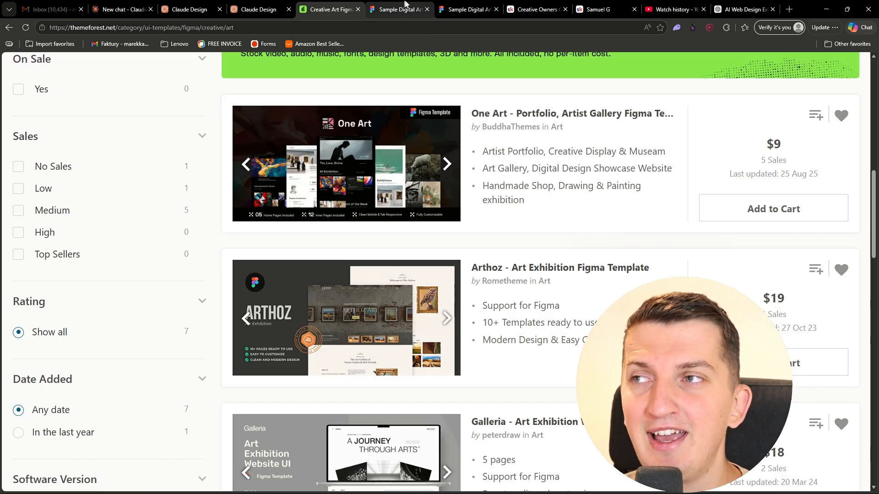
{"action": "mouse_move", "coordinate": [417, 4]}
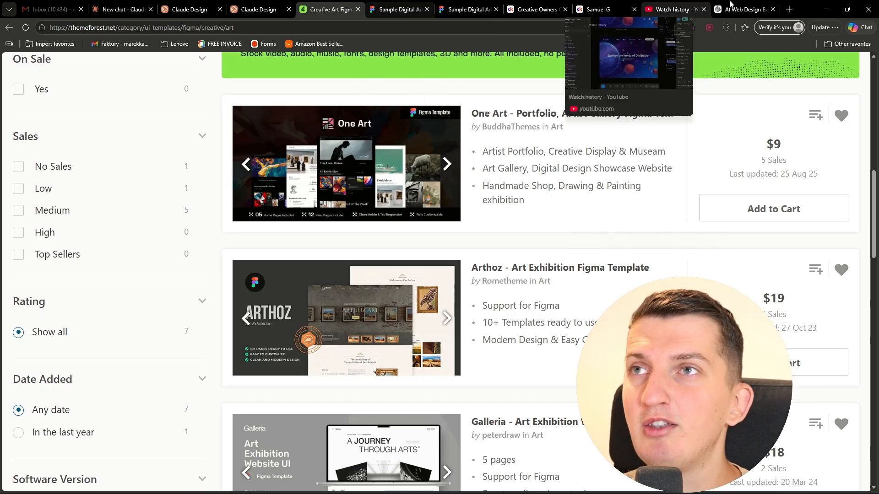
- Search Google images for 'template artist portfolio figma' in a new tab and browse the results
{"action": "left_click", "coordinate": [791, 11]}
{"action": "type", "text": "google.com"}
{"action": "key", "text": "Return"}
{"action": "type", "text": "te"}
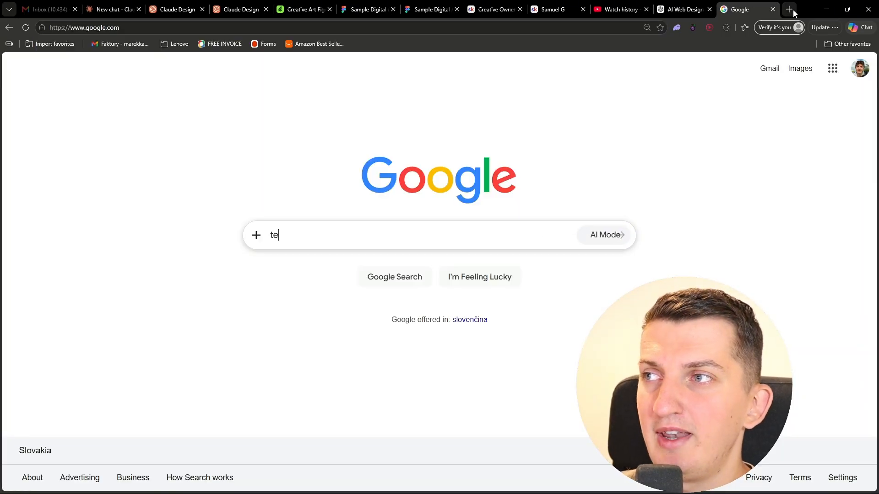
{"action": "type", "text": "mplate ar"}
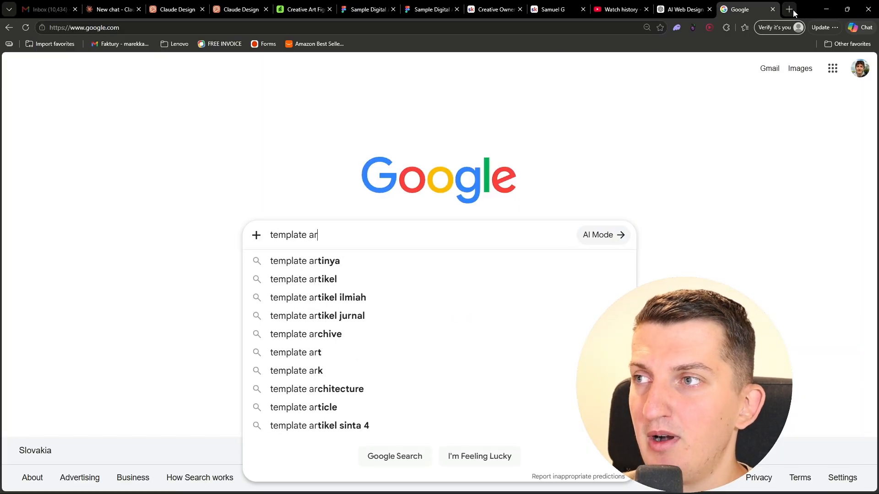
{"action": "type", "text": "tist portfolio figma"}
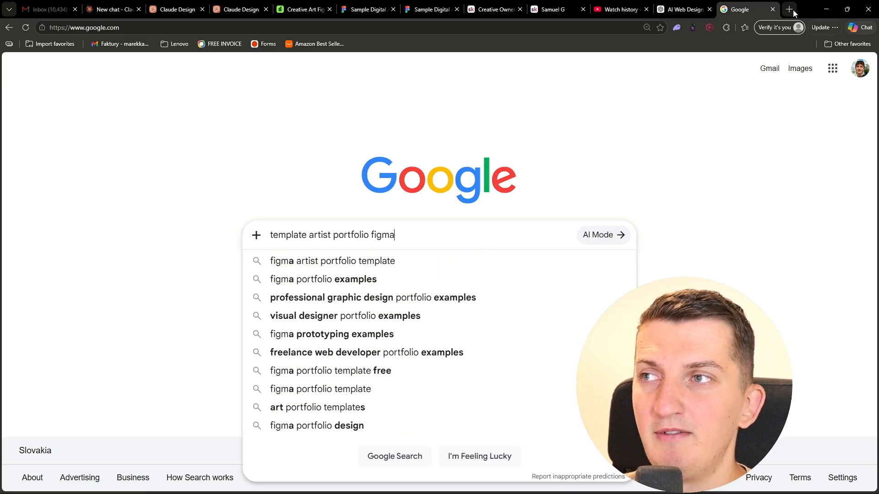
{"action": "key", "text": "Return"}
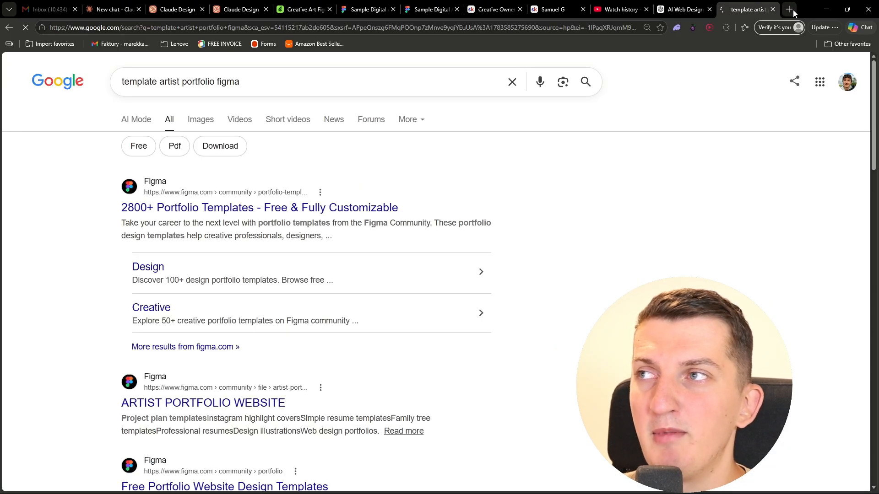
{"action": "left_click", "coordinate": [215, 124]}
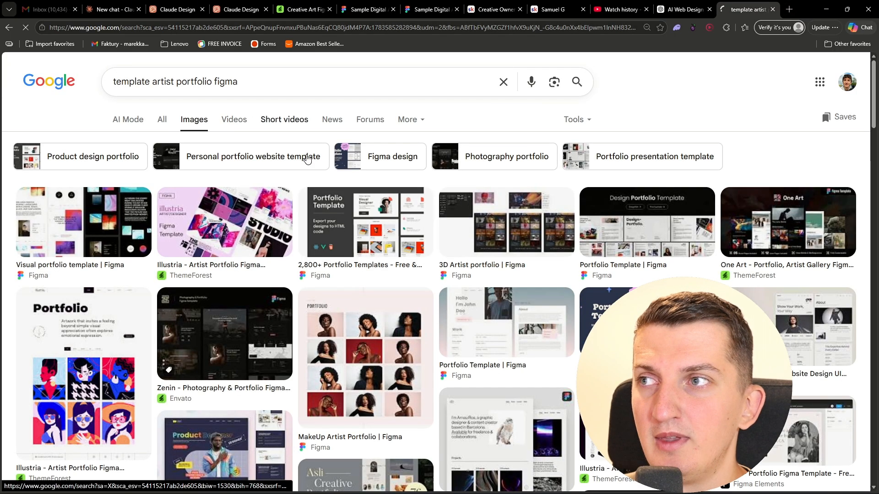
{"action": "scroll", "coordinate": [547, 256], "scroll_direction": "down", "scroll_amount": 2}
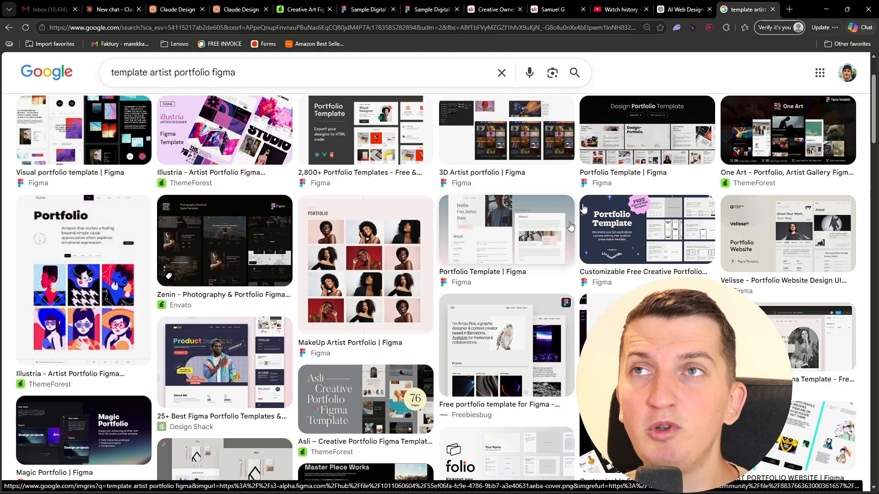
- Search Google for 'website to png' in a new tab
{"action": "left_click", "coordinate": [790, 9]}
{"action": "type", "text": "website to "}
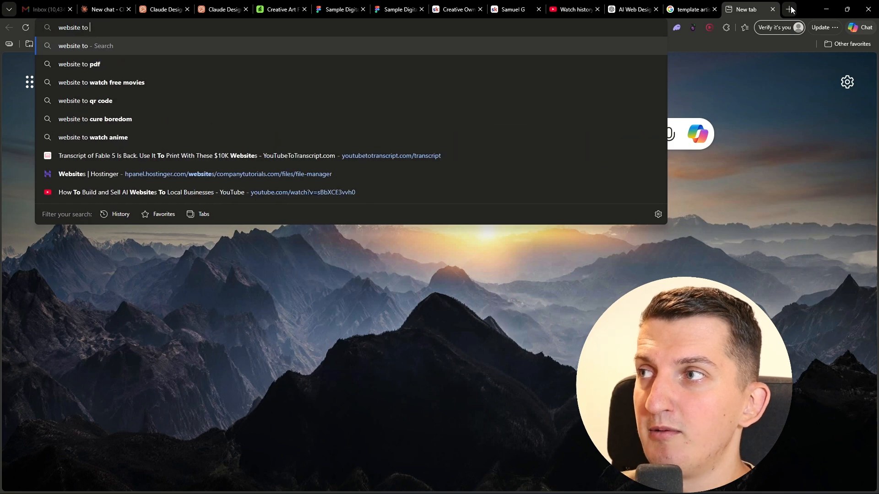
{"action": "type", "text": "p"}
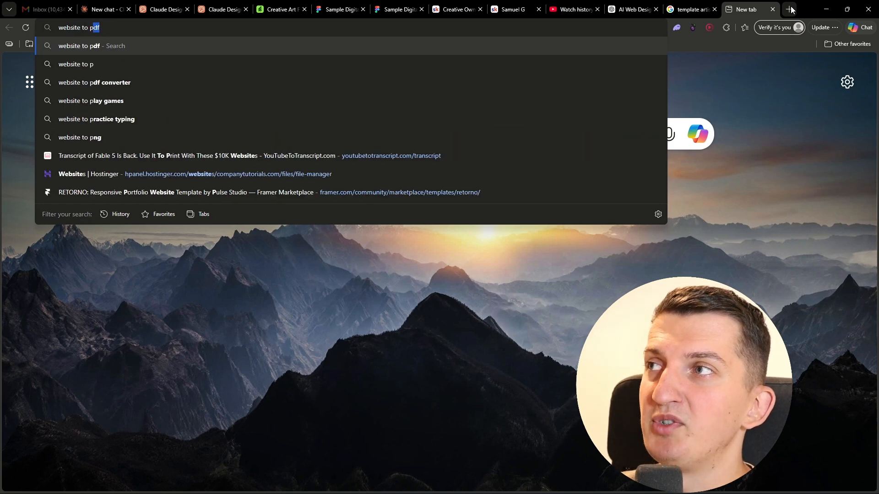
{"action": "type", "text": "ng"}
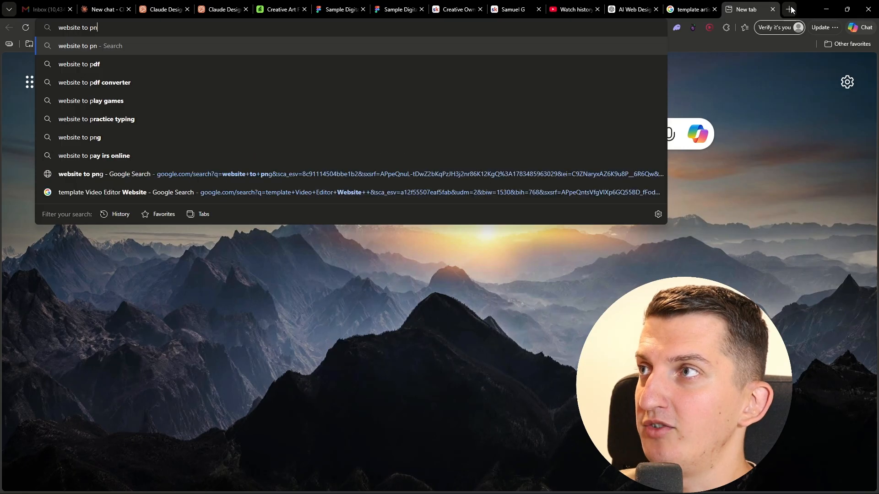
{"action": "key", "text": "Return"}
{"action": "left_click", "coordinate": [253, 87]}
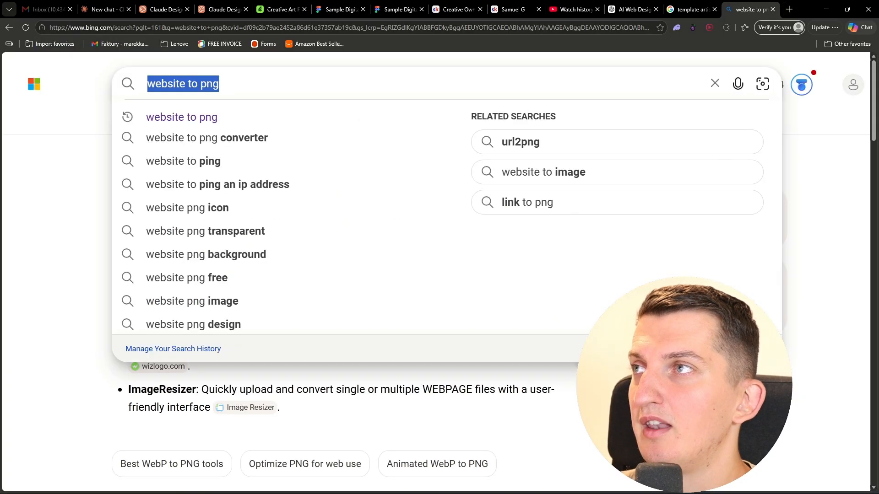
{"action": "type", "text": "go"}
{"action": "key", "text": "Return"}
{"action": "left_click", "coordinate": [118, 297]}
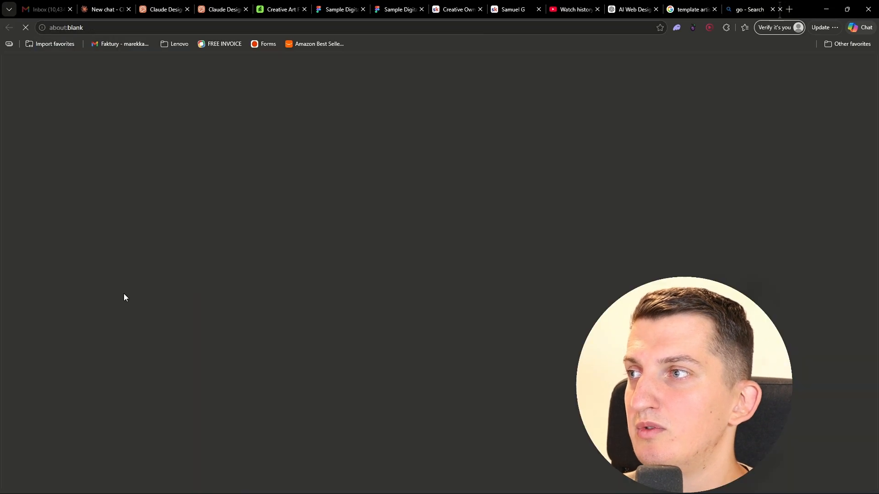
{"action": "type", "text": "website to png"}
{"action": "key", "text": "Return"}
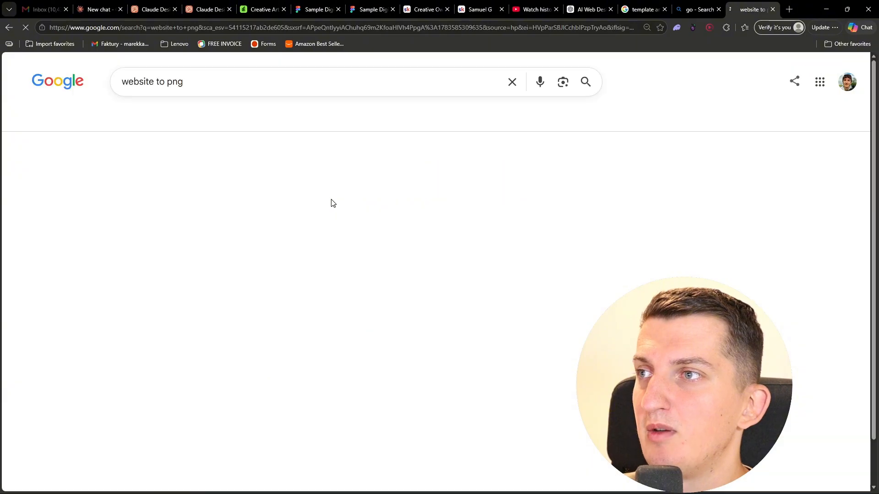
- Open CloudConvert's Website PNG Screenshot tool and select its URL field
{"action": "left_click", "coordinate": [213, 183]}
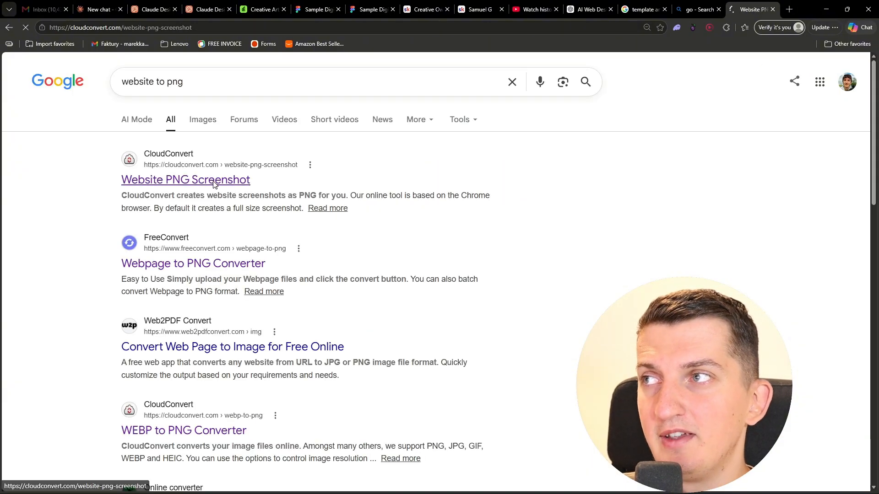
{"action": "scroll", "coordinate": [406, 287], "scroll_direction": "down", "scroll_amount": 2}
{"action": "left_click", "coordinate": [418, 270]}
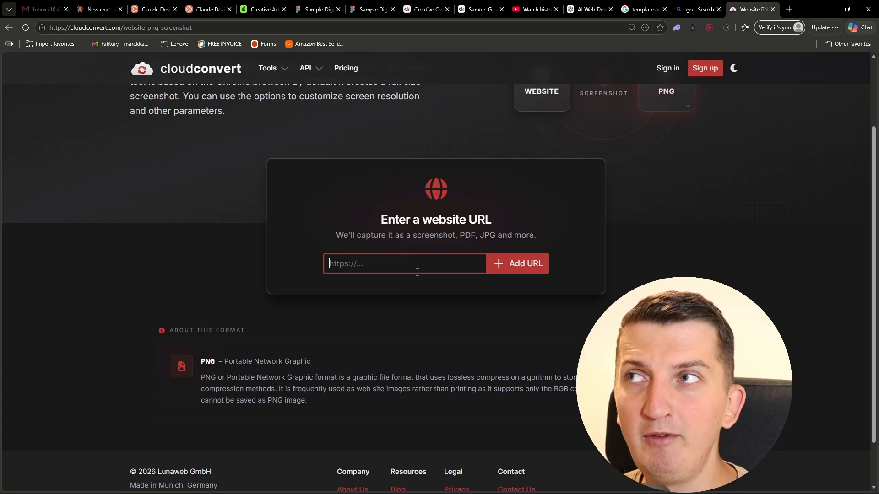
- Export the Homepage group of the Sample Digital Art Website Figma file as a 1x PNG
{"action": "left_click", "coordinate": [355, 6]}
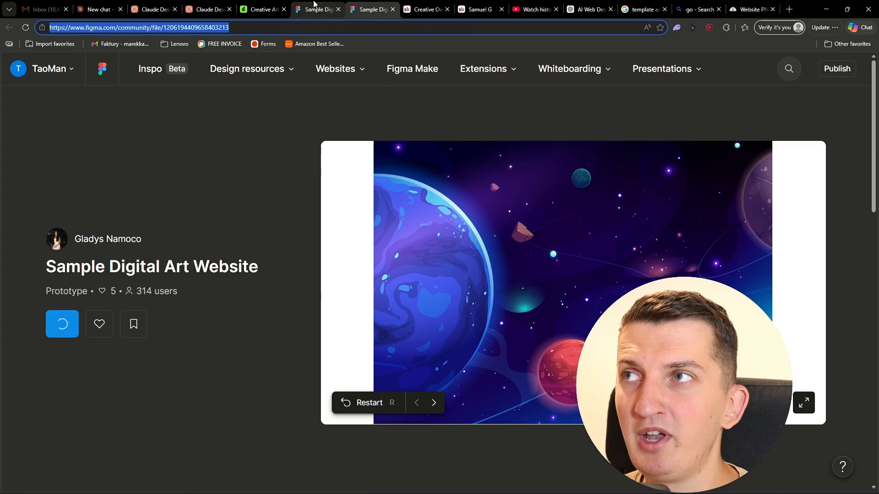
{"action": "left_click", "coordinate": [314, 6]}
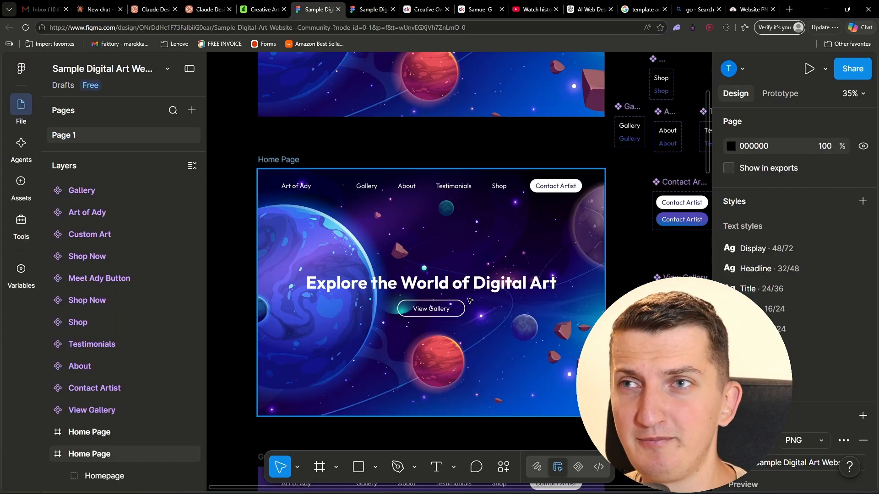
{"action": "left_click", "coordinate": [293, 161]}
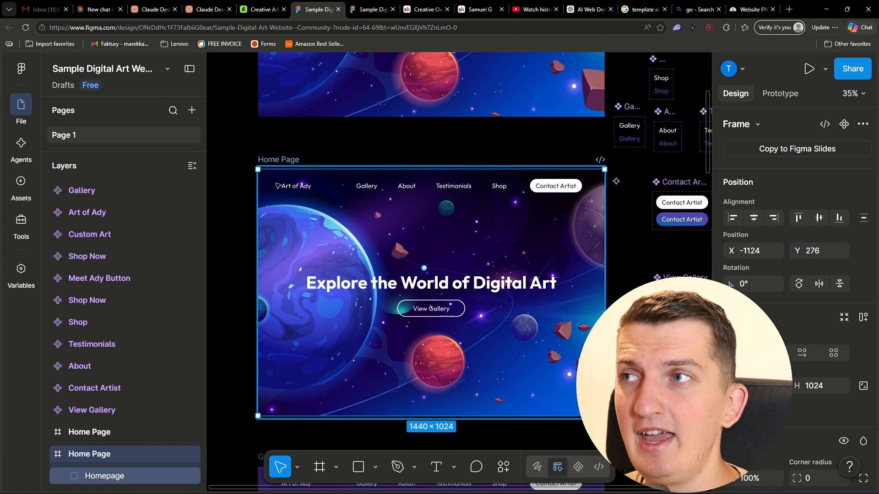
{"action": "left_click", "coordinate": [386, 309]}
{"action": "scroll", "coordinate": [387, 309], "scroll_direction": "down", "scroll_amount": 1}
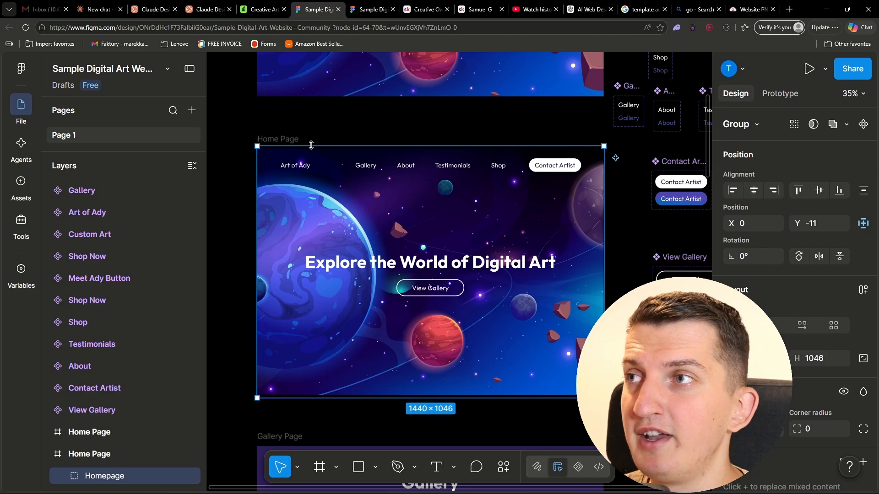
{"action": "scroll", "coordinate": [740, 336], "scroll_direction": "down", "scroll_amount": 5}
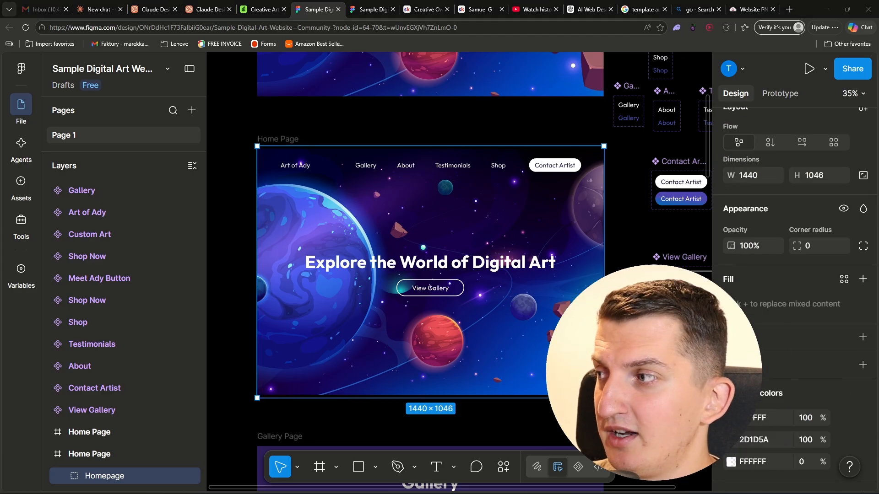
{"action": "scroll", "coordinate": [824, 407], "scroll_direction": "down", "scroll_amount": 2}
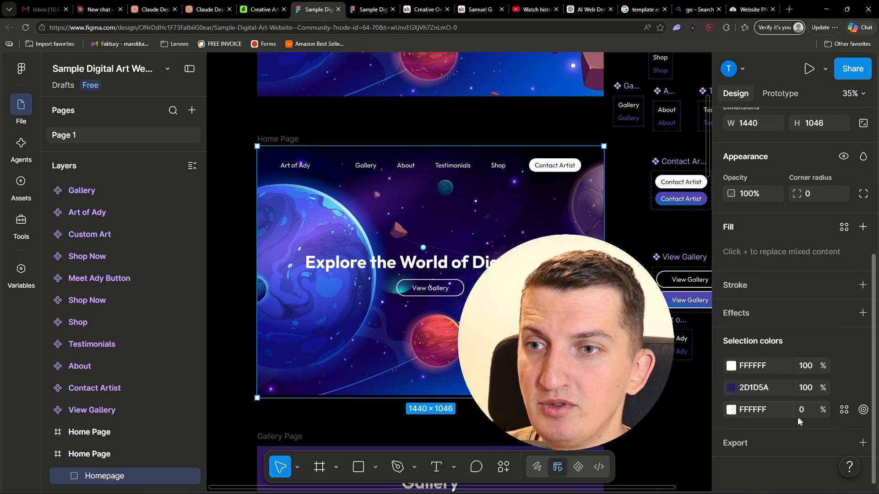
{"action": "scroll", "coordinate": [790, 433], "scroll_direction": "down", "scroll_amount": 2}
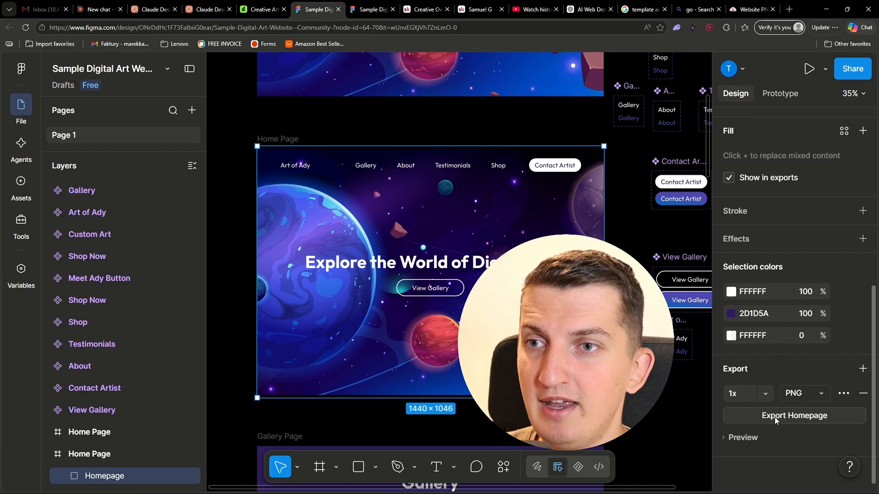
{"action": "left_click", "coordinate": [775, 417]}
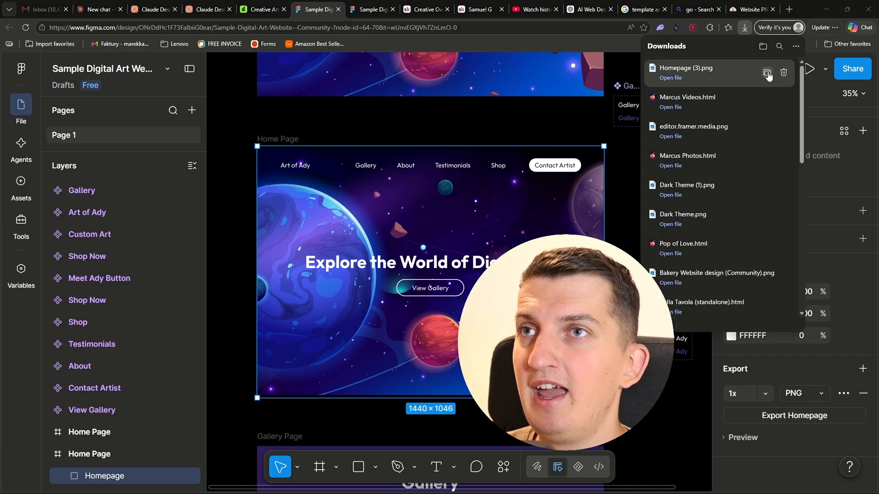
- Attach the exported Homepage PNG to the Claude Design prompt box
{"action": "left_click", "coordinate": [147, 9]}
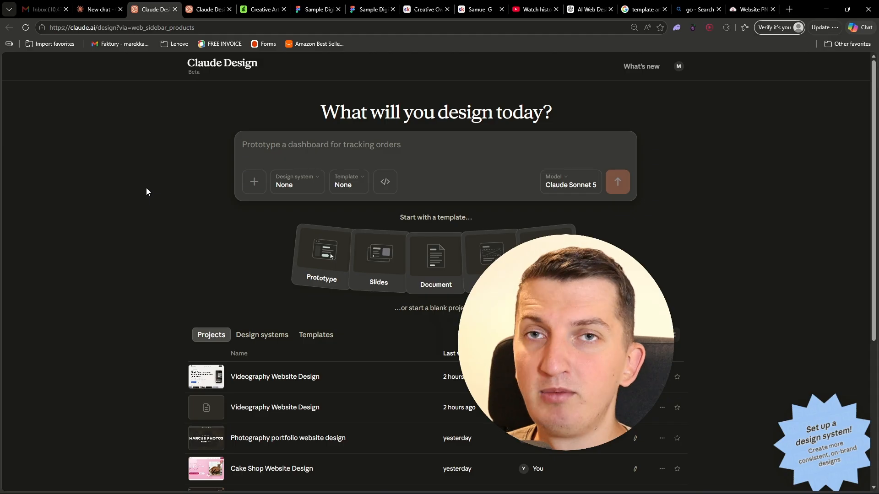
{"action": "left_click_drag", "start_coordinate": [809, 266], "coordinate": [379, 148]}
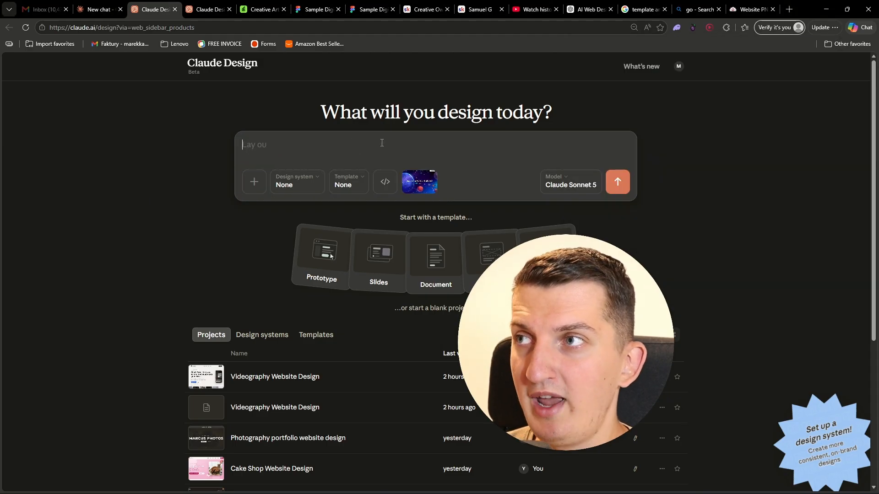
- Start the prompt with 'Hi claude, I want you to make me' and switch the model to Claude Opus 4.8
{"action": "type", "text": "H"}
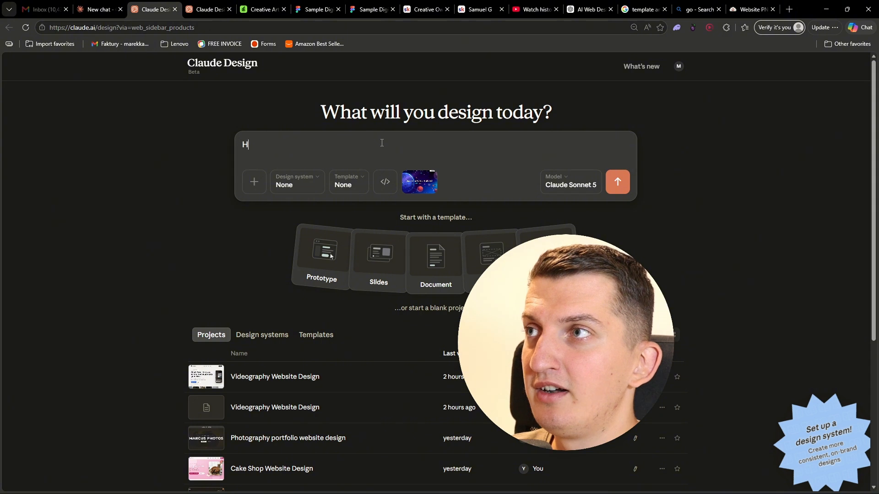
{"action": "type", "text": "i claude, I "}
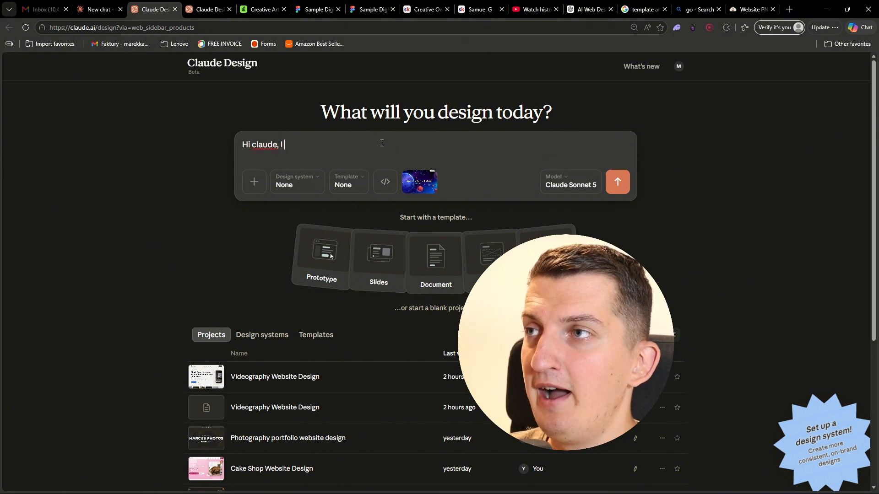
{"action": "type", "text": "want you to make me"}
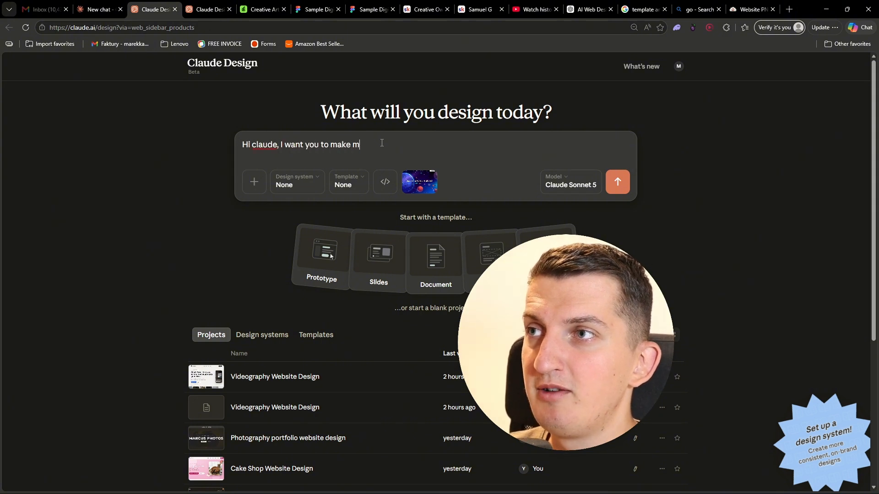
{"action": "left_click", "coordinate": [574, 182]}
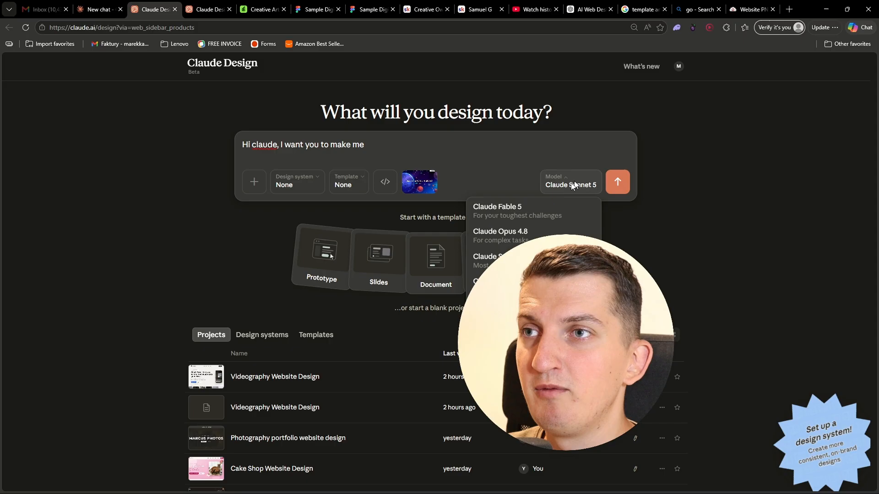
{"action": "left_click", "coordinate": [540, 229]}
- Continue the prompt requesting a Digital Artist website built from the screenshot, with lots of animations and stars, interactive and mobile friendly
{"action": "left_click", "coordinate": [450, 148]}
{"action": "type", "text": "ARti"}
{"action": "key", "text": "BackSpace"}
{"action": "key", "text": "BackSpace"}
{"action": "key", "text": "BackSpace"}
{"action": "key", "text": "BackSpace"}
{"action": "type", "text": "D"}
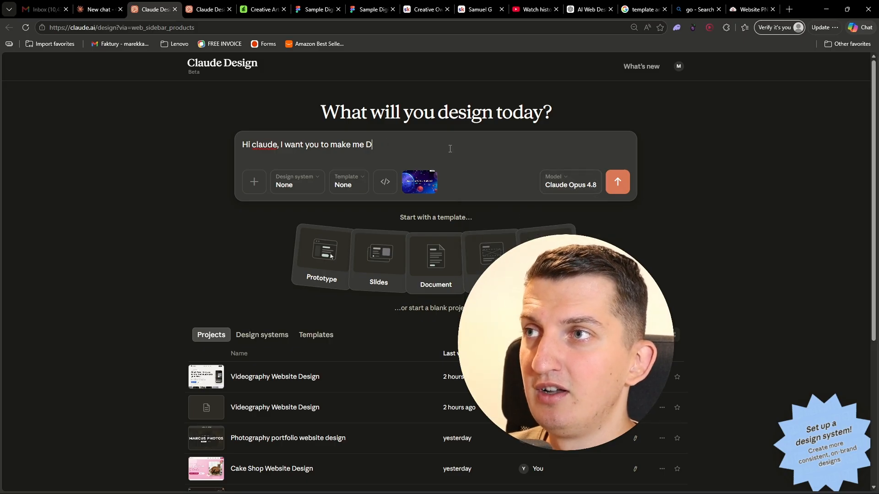
{"action": "type", "text": "igital Artist web"}
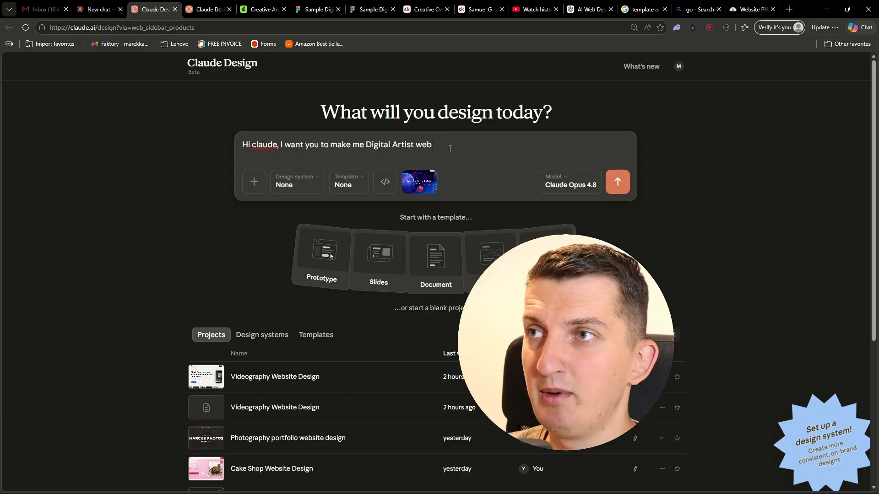
{"action": "type", "text": "site, I am sending a"}
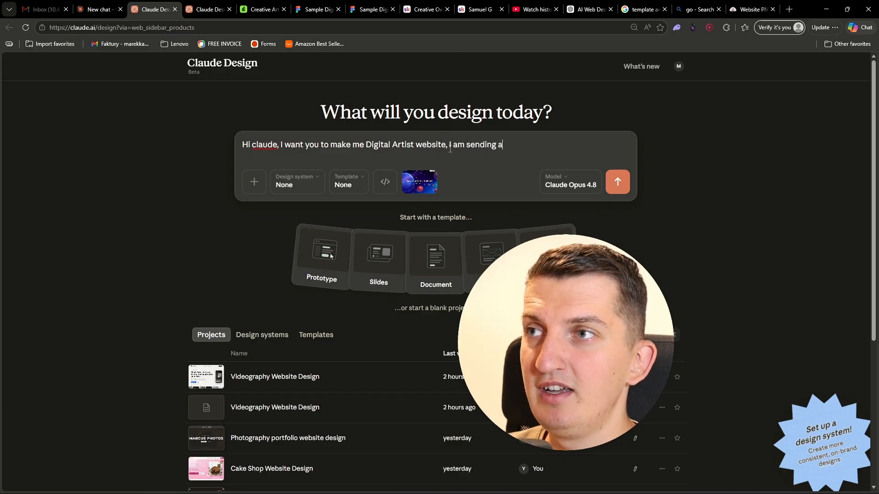
{"action": "type", "text": " screenshot as a stra"}
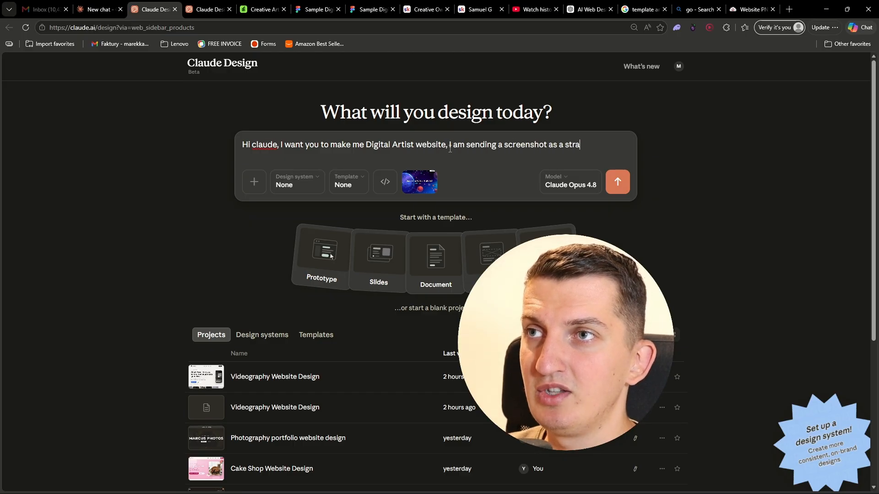
{"action": "type", "text": "ting point, I want "}
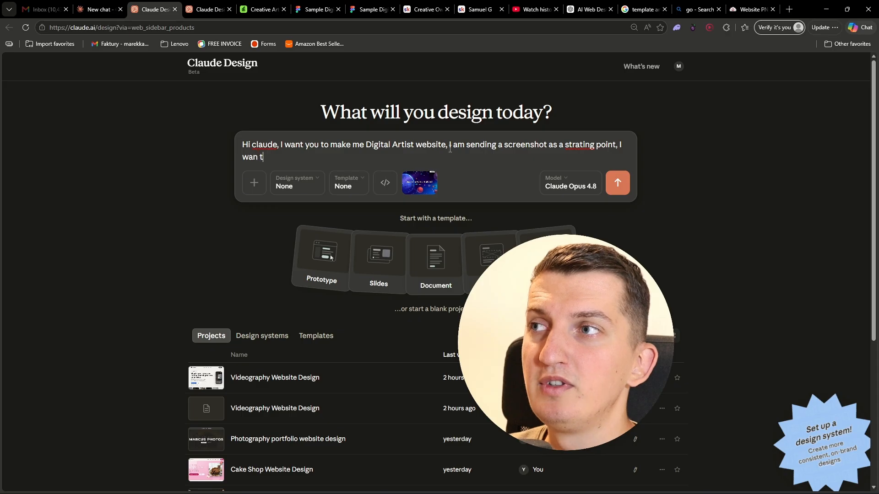
{"action": "type", "text": "to have it"}
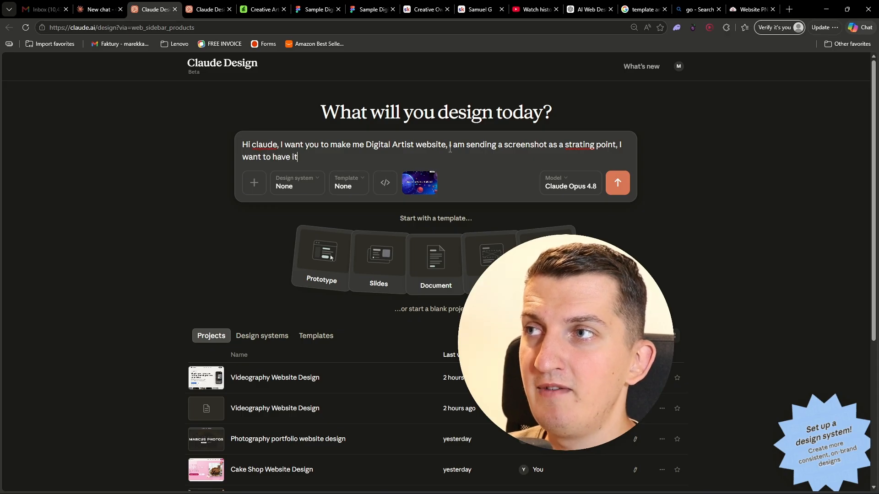
{"action": "type", "text": " ALOT of ani"}
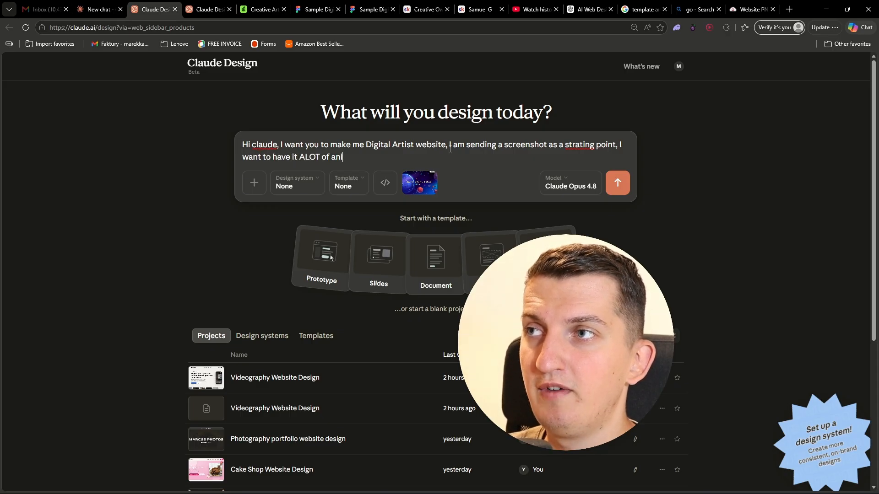
{"action": "type", "text": "mations, A LOT of"}
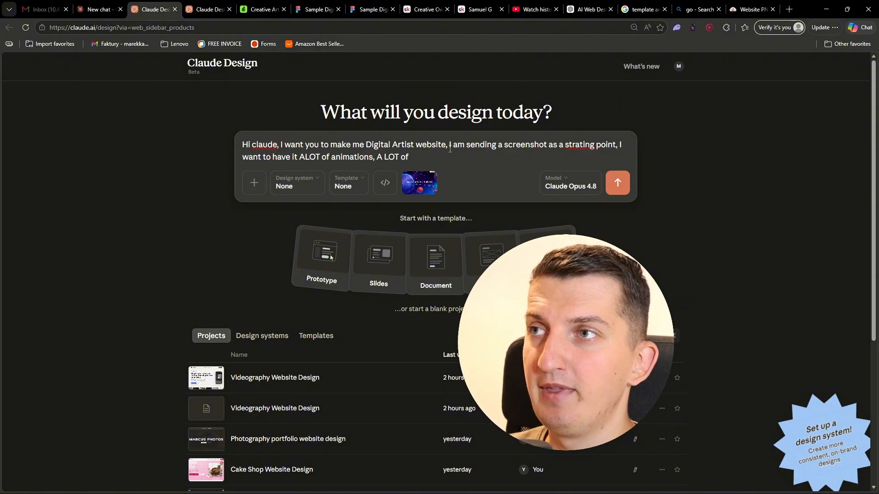
{"action": "type", "text": " starts ad"}
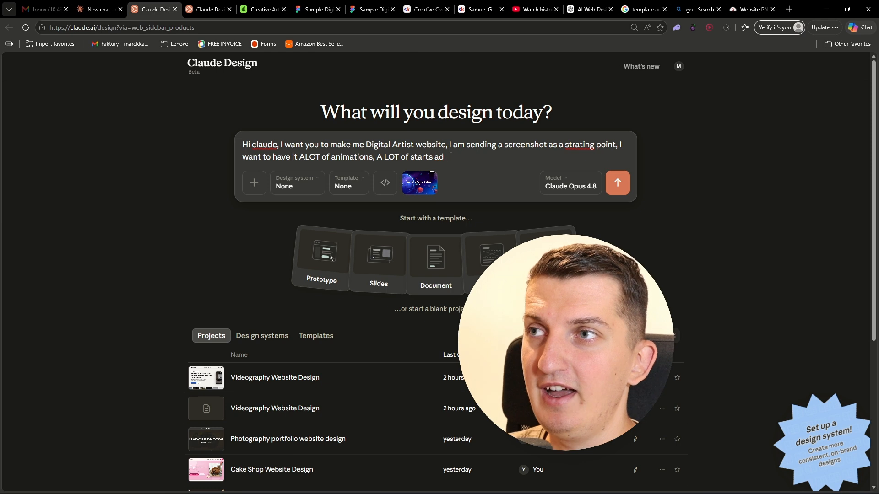
{"action": "type", "text": "n stlike "}
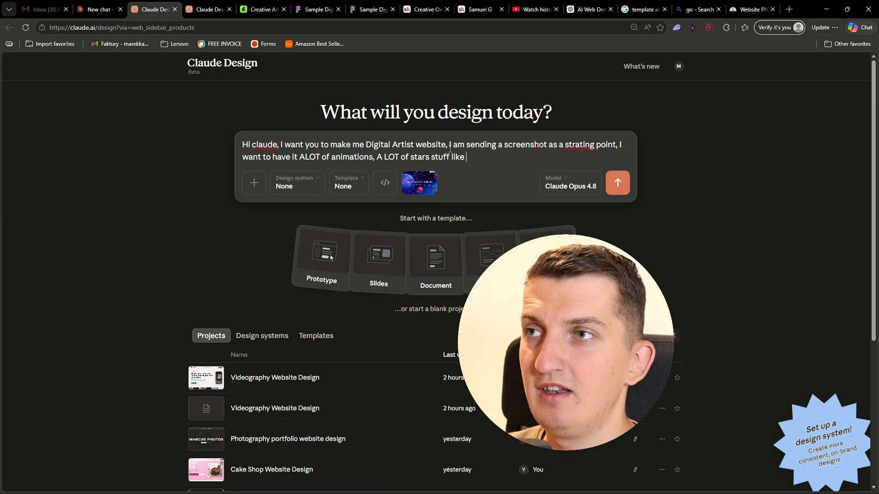
{"action": "type", "text": "that, I WANT to have it interactive, MOBILE frie"}
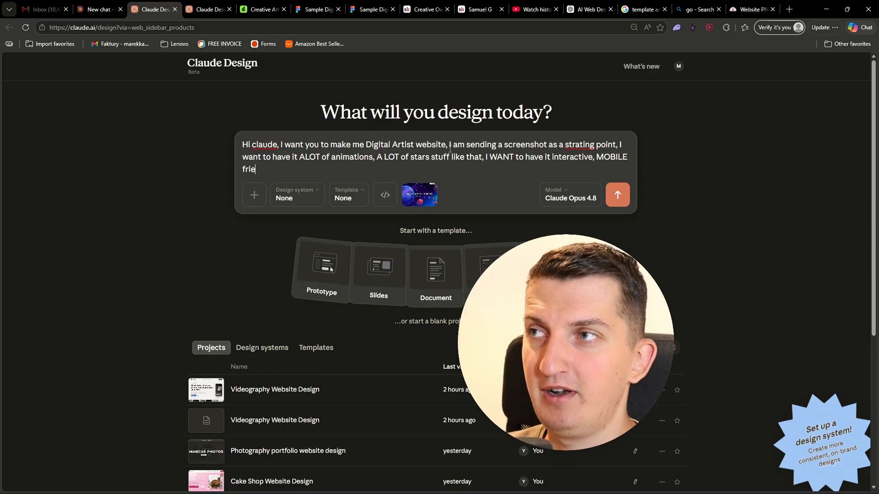
{"action": "type", "text": "ndly.. add there galery, with some rand"}
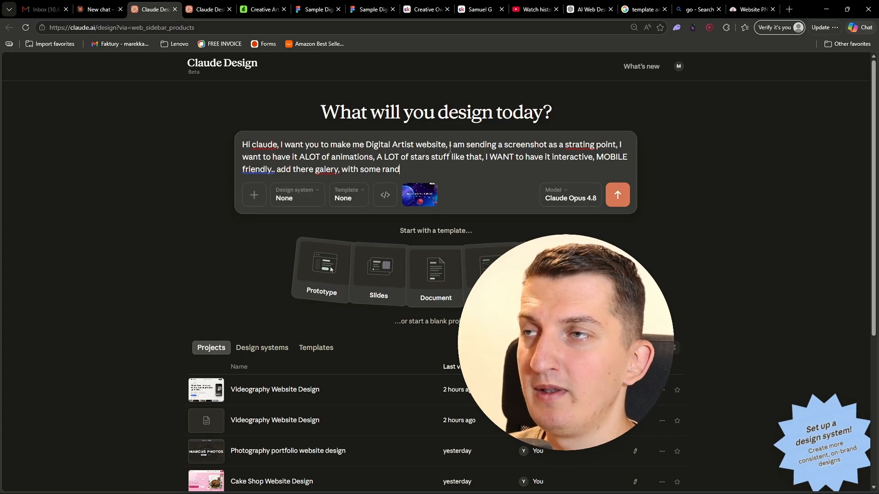
- Add prompt requests for a gallery of random digital art, About me text, planets, and a universe-like look
{"action": "type", "text": "om digital art, I will"}
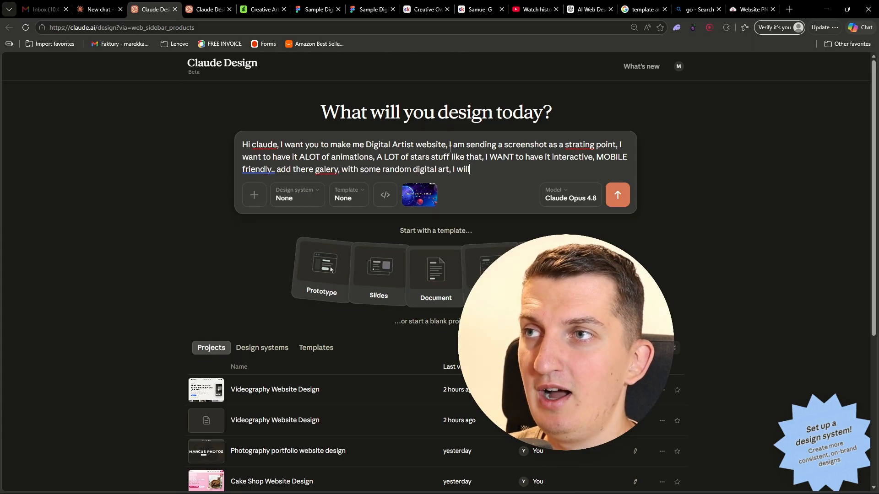
{"action": "type", "text": " then replace"}
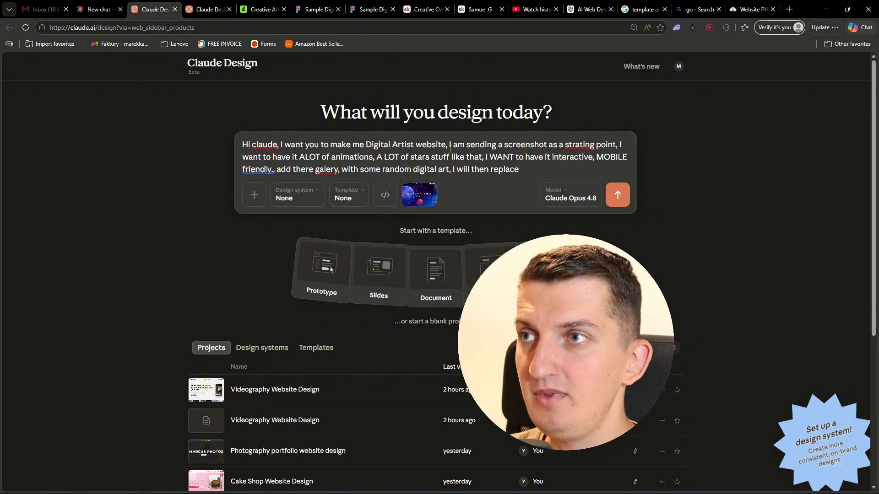
{"action": "type", "text": " it, About me "}
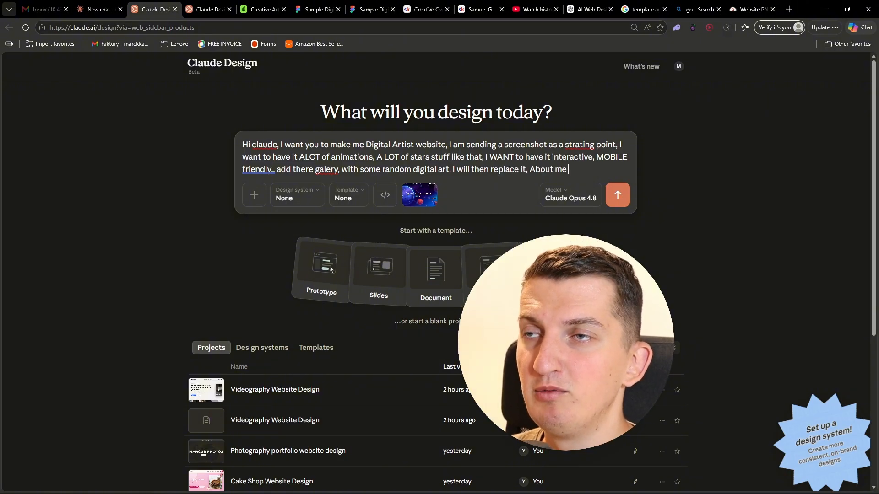
{"action": "type", "text": "some text make it "}
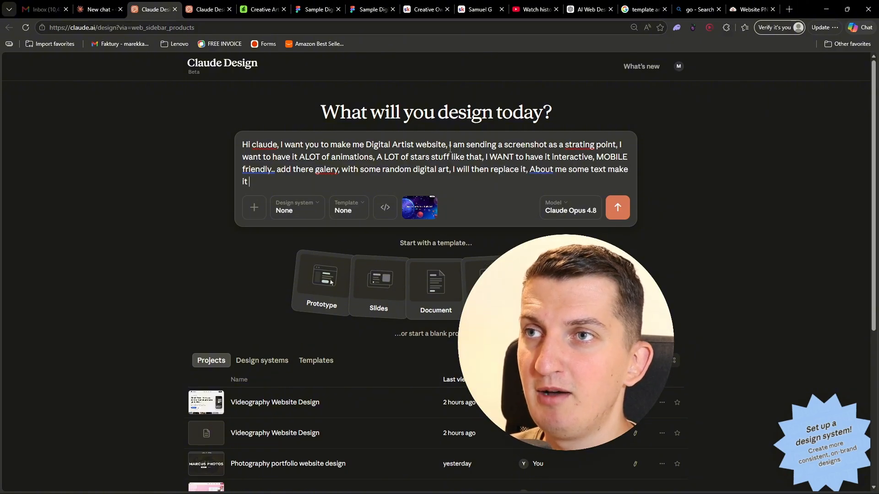
{"action": "type", "text": "up.. also "}
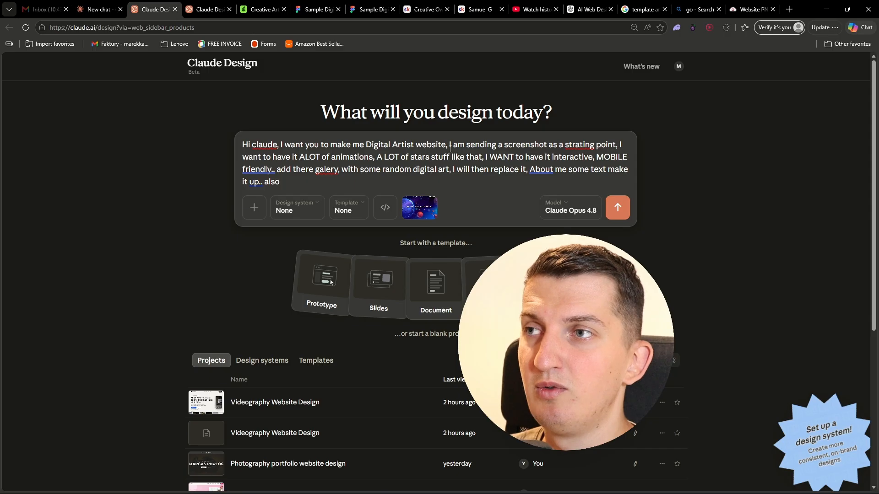
{"action": "type", "text": "HA"}
{"action": "key", "text": "BackSpace"}
{"action": "type", "text": "ave"}
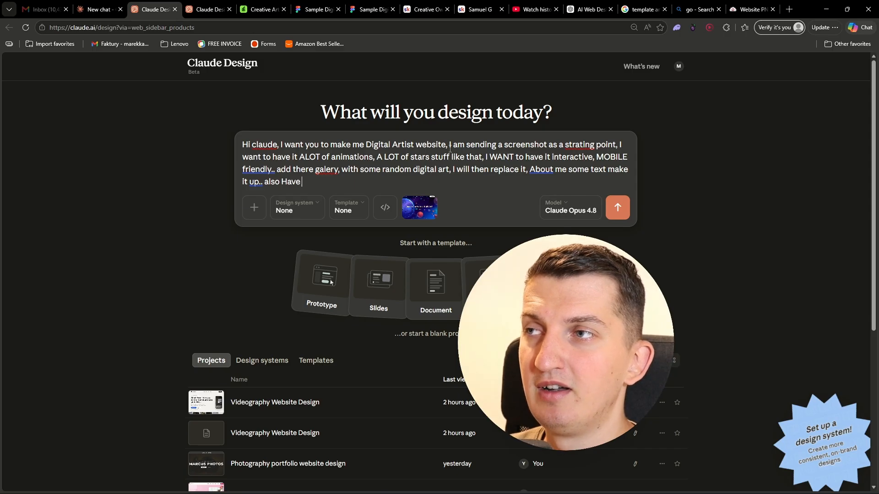
{"action": "type", "text": " there planets and things like that. I wan to t"}
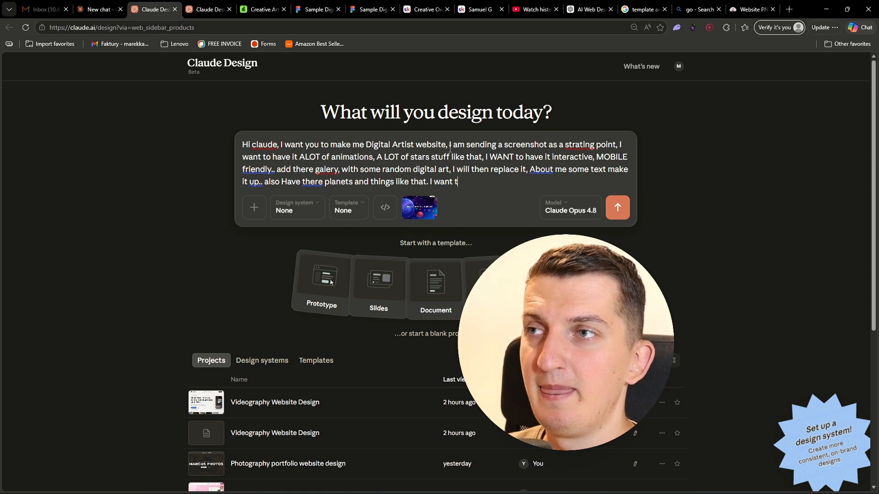
{"action": "type", "text": "ahve it as simi"}
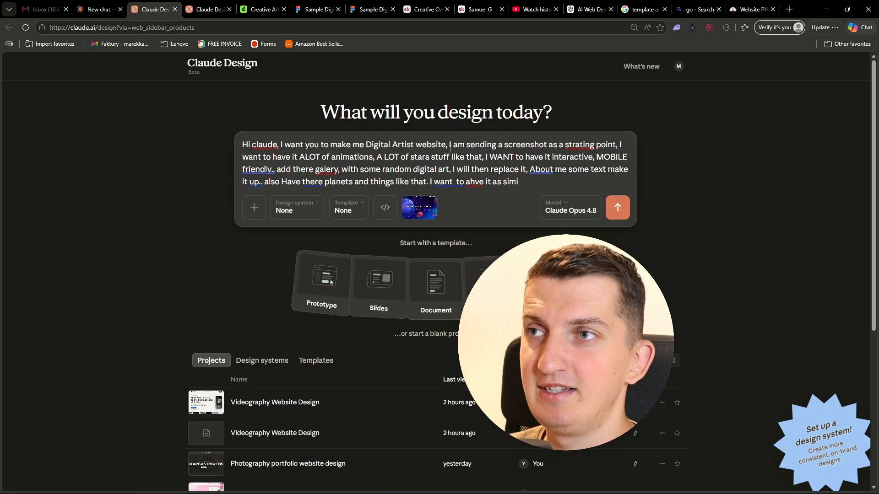
{"action": "type", "text": "lar as on the universe"}
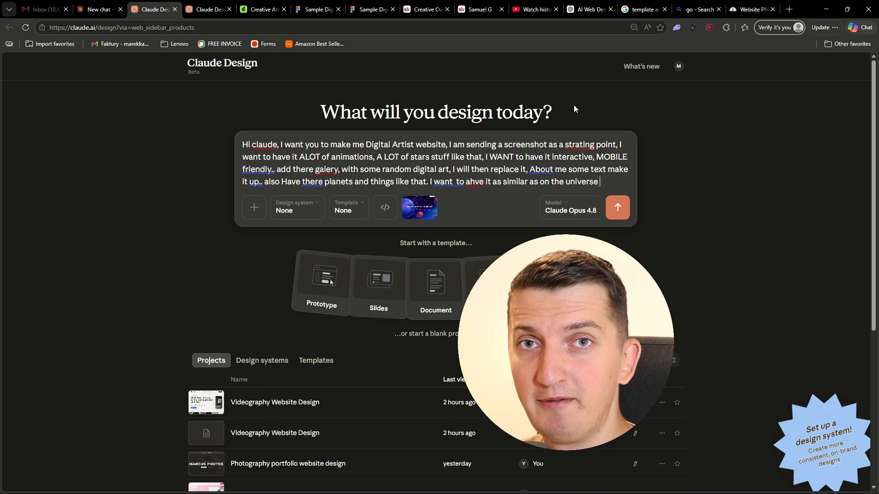
- Finish the prompt asking for a bottom contact section, questions about information and animations, and high creativity, then send it
{"action": "type", "text": ", and then in"}
{"action": "type", "text": " bottom conta"}
{"action": "type", "text": "ct.. Please aske me some "}
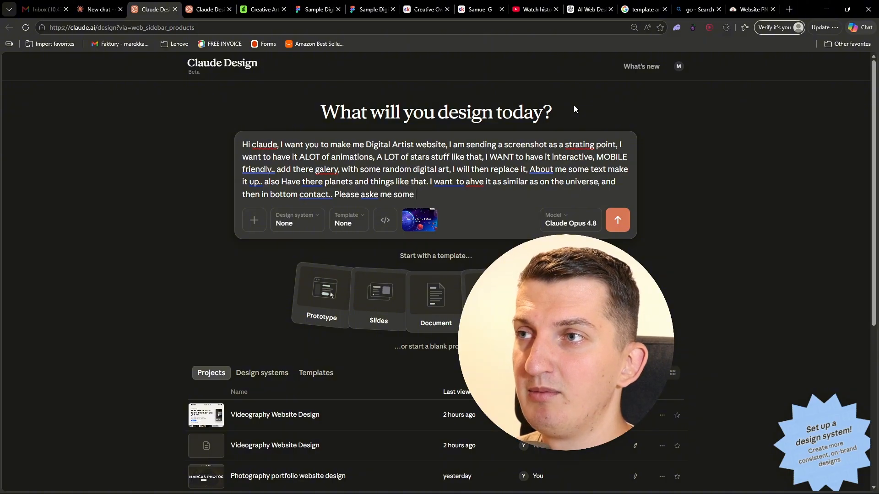
{"action": "type", "text": "questions about "}
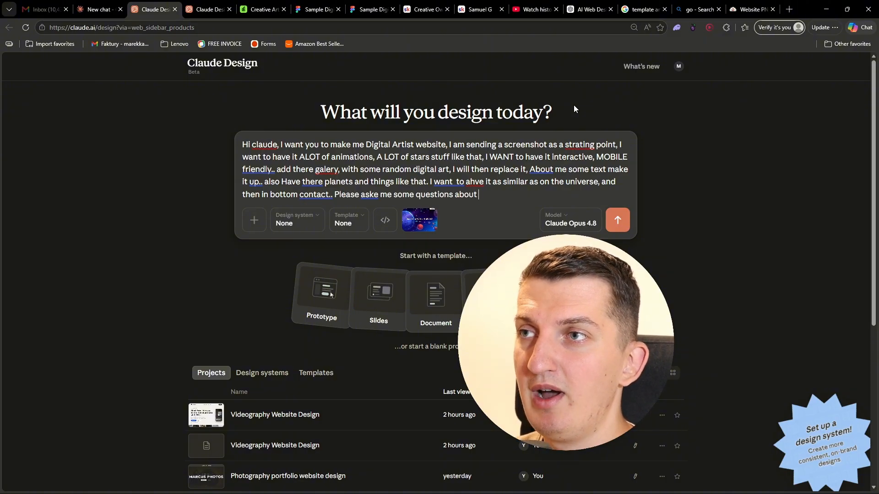
{"action": "type", "text": "the information and a"}
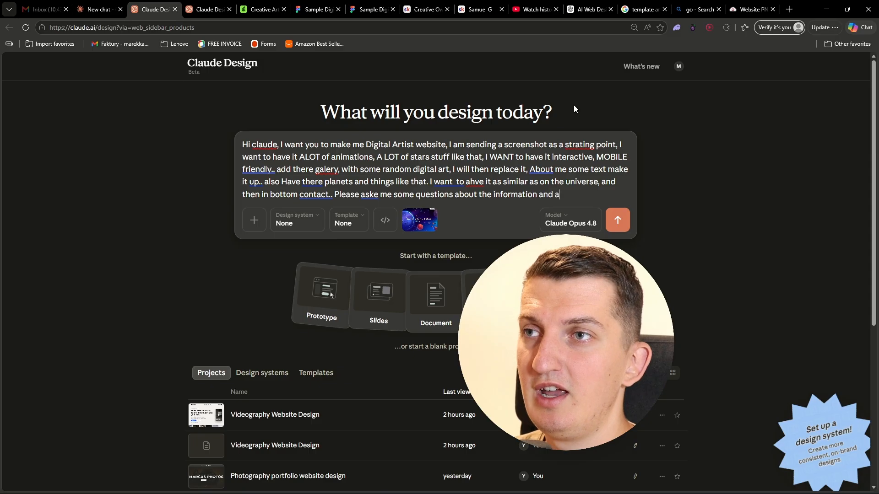
{"action": "type", "text": "nimations.. I wa"}
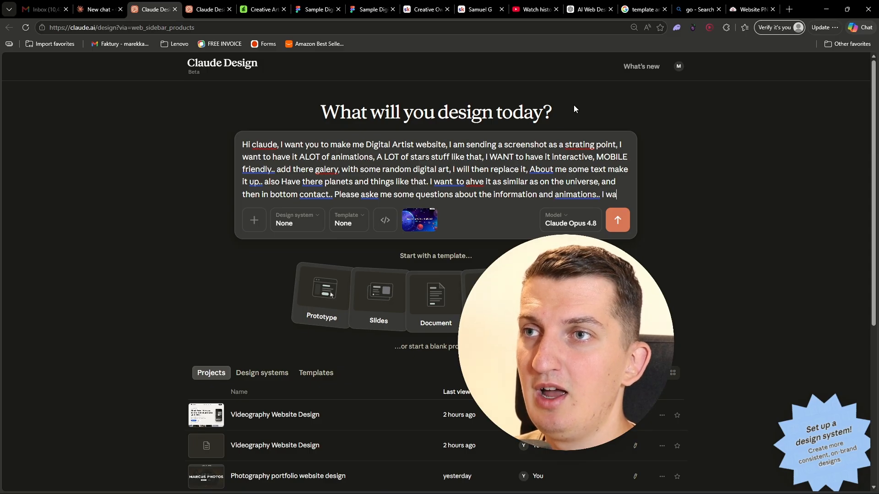
{"action": "type", "text": "nt you to be highly creati"}
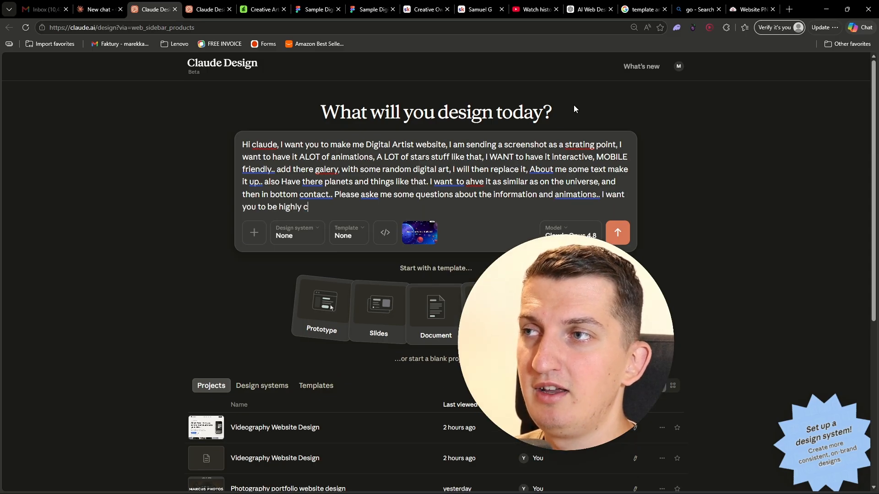
{"action": "type", "text": "ve"}
{"action": "left_click", "coordinate": [626, 226]}
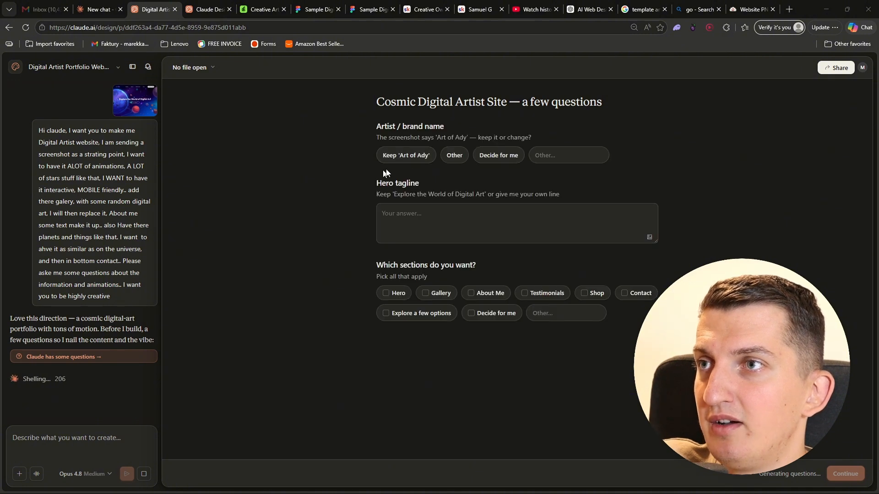
- Enter a custom artist brand name as the answer to the Artist / brand name question
{"action": "left_click", "coordinate": [565, 156]}
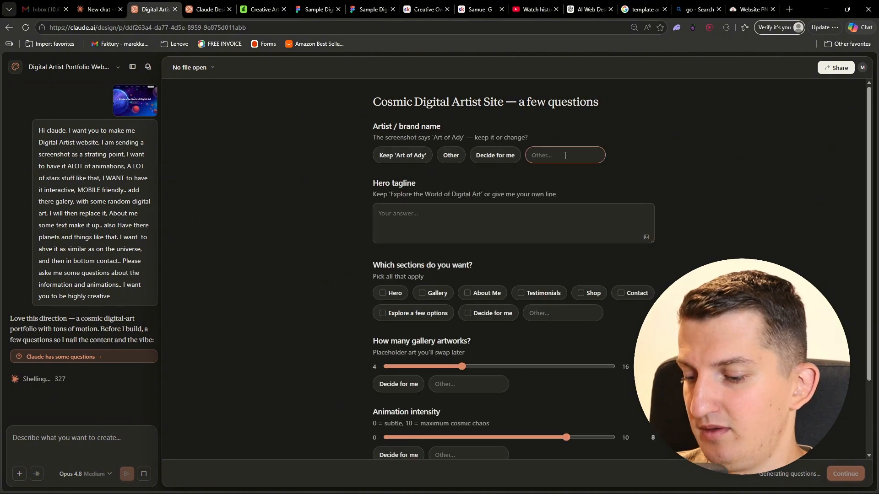
{"action": "type", "text": "Marcus Art"}
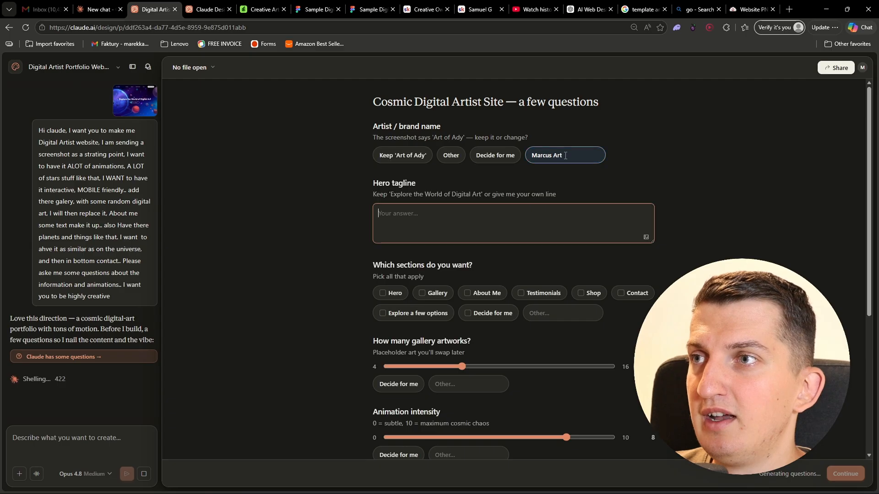
- Copy the suggested tagline 'Explore the World of Digital Art' into the Hero tagline answer
{"action": "left_click_drag", "start_coordinate": [482, 194], "coordinate": [389, 194]}
{"action": "key", "text": "ctrl+c"}
{"action": "left_click", "coordinate": [380, 213]}
{"action": "key", "text": "ctrl+v"}
- Select the Hero, Gallery, About Me, Testimonials and Contact sections
{"action": "scroll", "coordinate": [347, 237], "scroll_direction": "down", "scroll_amount": 2}
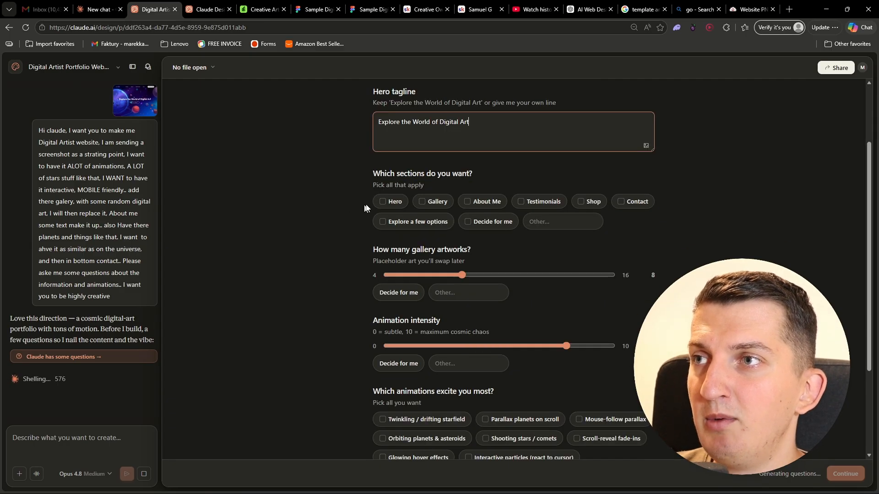
{"action": "left_click", "coordinate": [386, 205]}
{"action": "left_click", "coordinate": [430, 204]}
{"action": "left_click", "coordinate": [478, 204]}
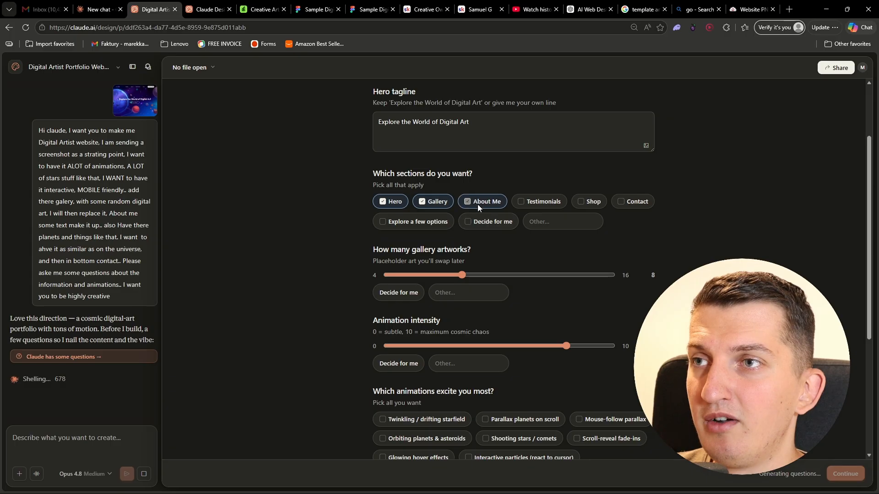
{"action": "left_click", "coordinate": [552, 204]}
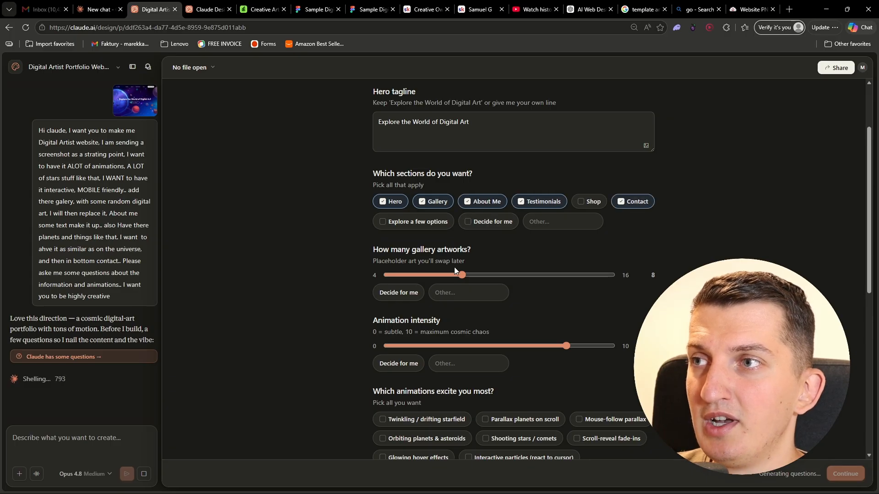
- Set the gallery artwork count to 10 and the animation intensity to 10
{"action": "left_click_drag", "start_coordinate": [465, 274], "coordinate": [528, 274]}
{"action": "left_click_drag", "start_coordinate": [581, 276], "coordinate": [500, 276]}
{"action": "scroll", "coordinate": [300, 303], "scroll_direction": "down", "scroll_amount": 2}
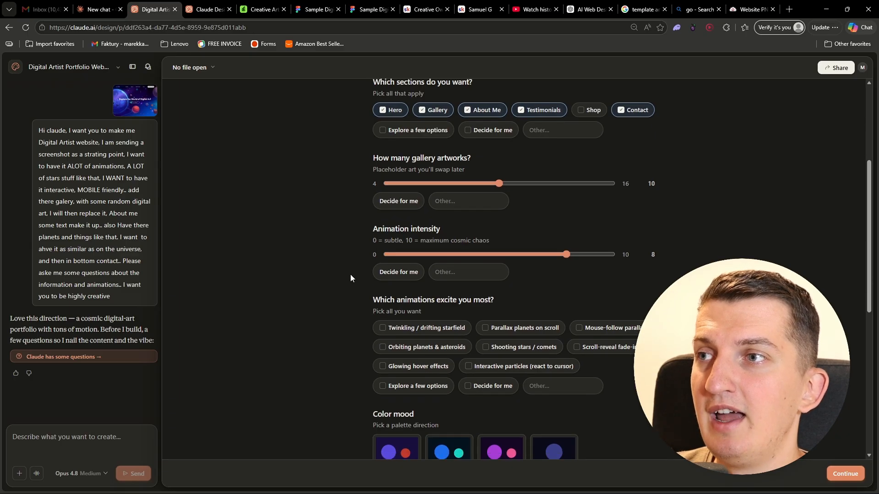
{"action": "left_click_drag", "start_coordinate": [566, 255], "coordinate": [714, 262]}
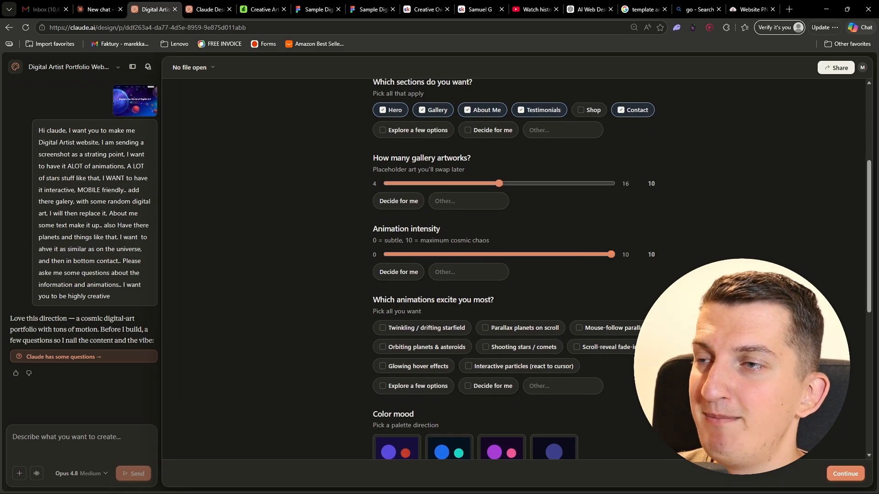
{"action": "scroll", "coordinate": [512, 269], "scroll_direction": "down", "scroll_amount": 2}
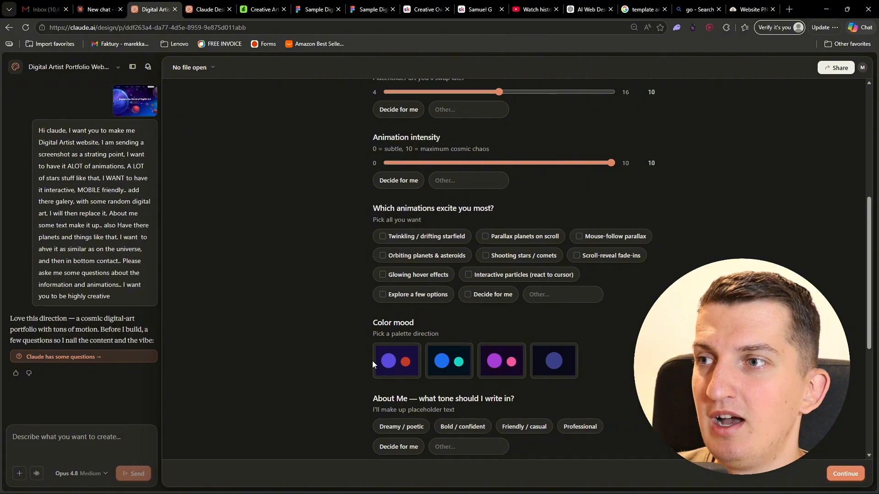
- Choose the purple-and-red color mood palette and tick every animation option except Decide for me
{"action": "left_click", "coordinate": [389, 369]}
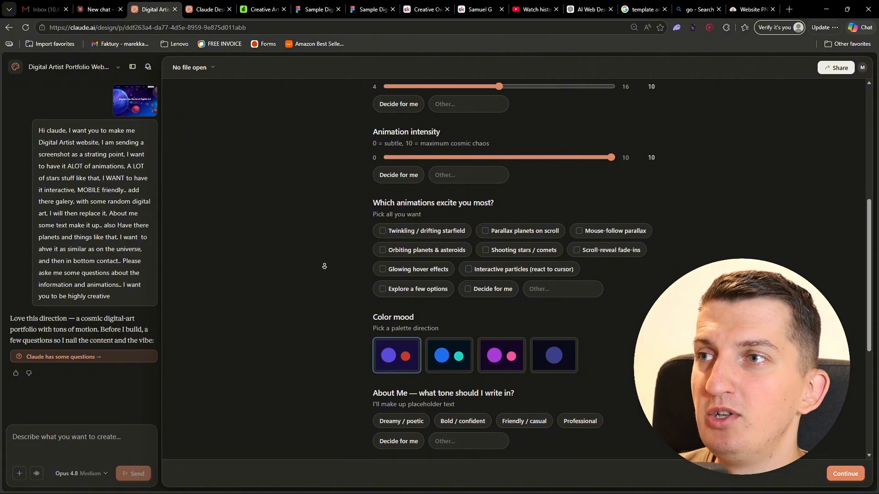
{"action": "scroll", "coordinate": [323, 259], "scroll_direction": "down", "scroll_amount": 1}
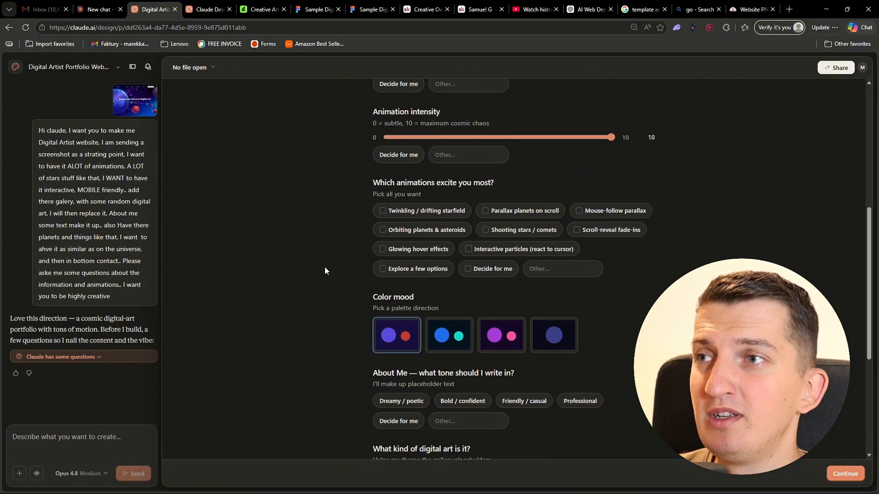
{"action": "left_click", "coordinate": [407, 210]}
{"action": "left_click", "coordinate": [410, 228]}
{"action": "left_click", "coordinate": [521, 230]}
{"action": "left_click", "coordinate": [526, 212]}
{"action": "left_click", "coordinate": [614, 212]}
{"action": "left_click", "coordinate": [608, 229]}
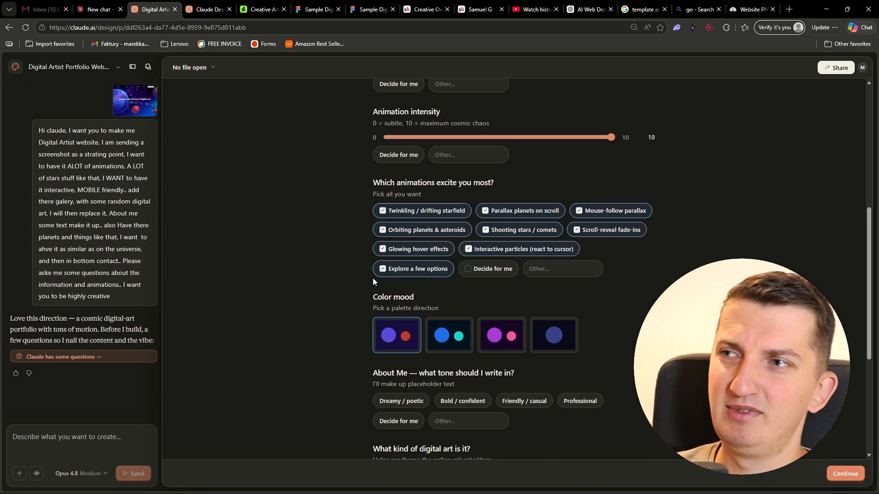
- Add a custom animation note asking for lots of animations and the feeling of travelling across the universe while scrolling
{"action": "left_click", "coordinate": [565, 270]}
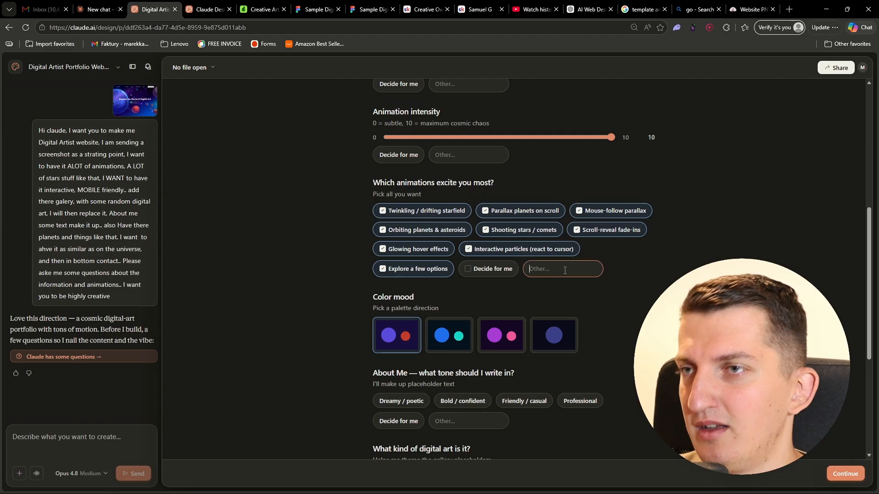
{"action": "type", "text": "have a lot of them, I want to even "}
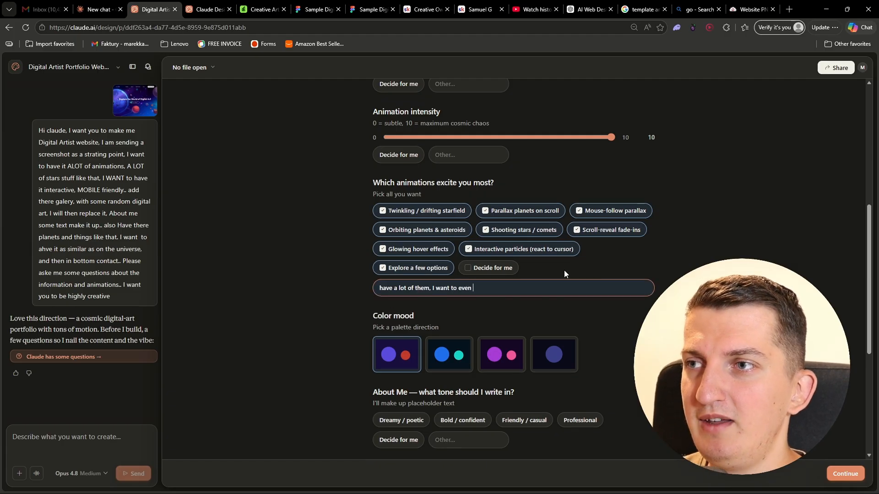
{"action": "type", "text": "have that I am going to move through the universe"}
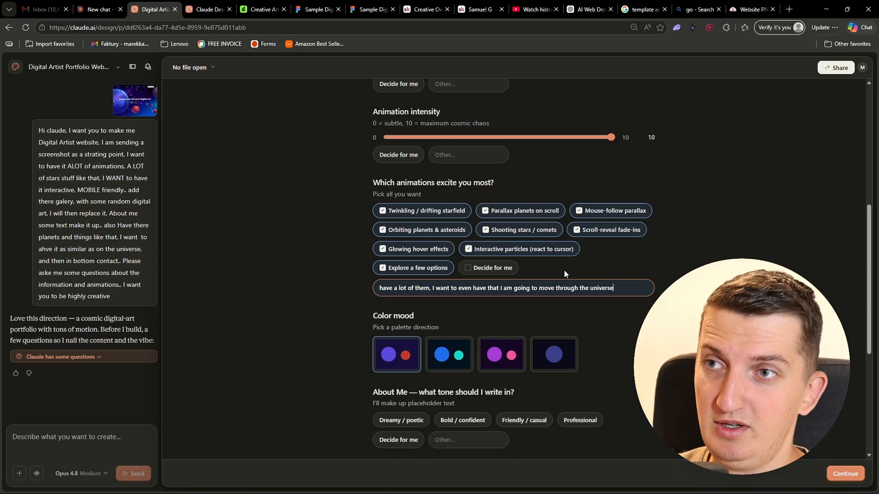
{"action": "type", "text": " you know.. I"}
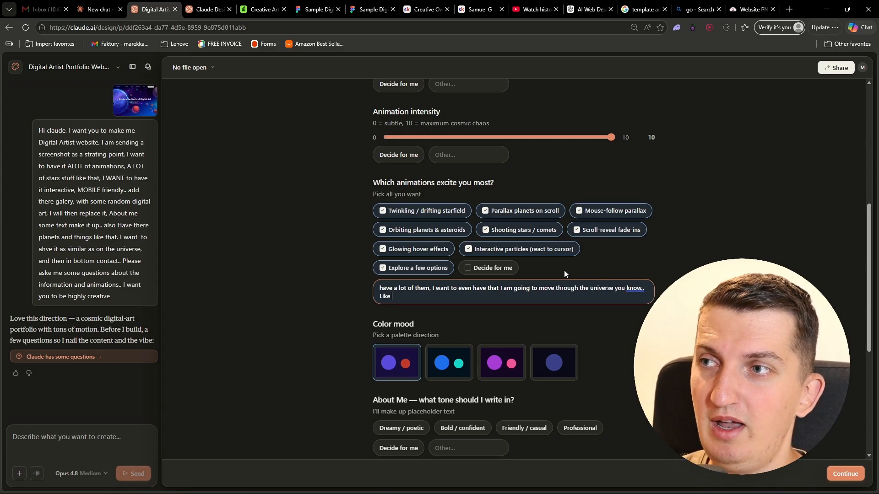
{"action": "type", "text": "ike when yo uscroll "}
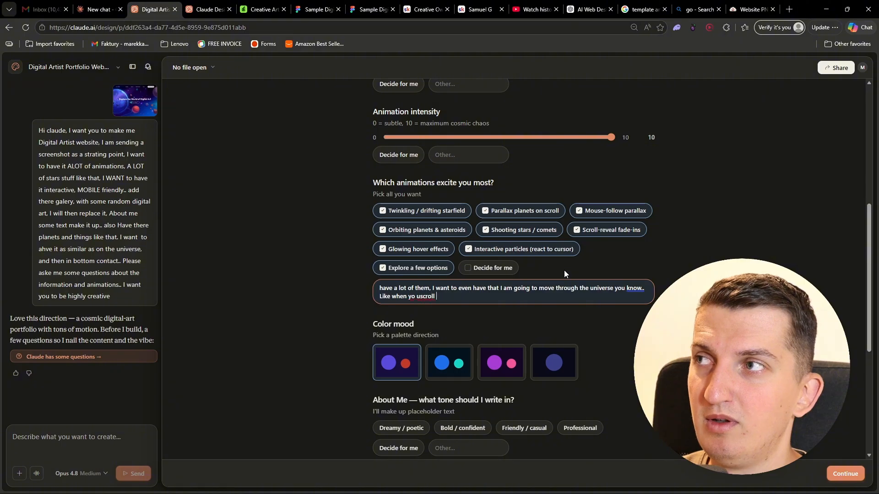
{"action": "type", "text": "and you travel a"}
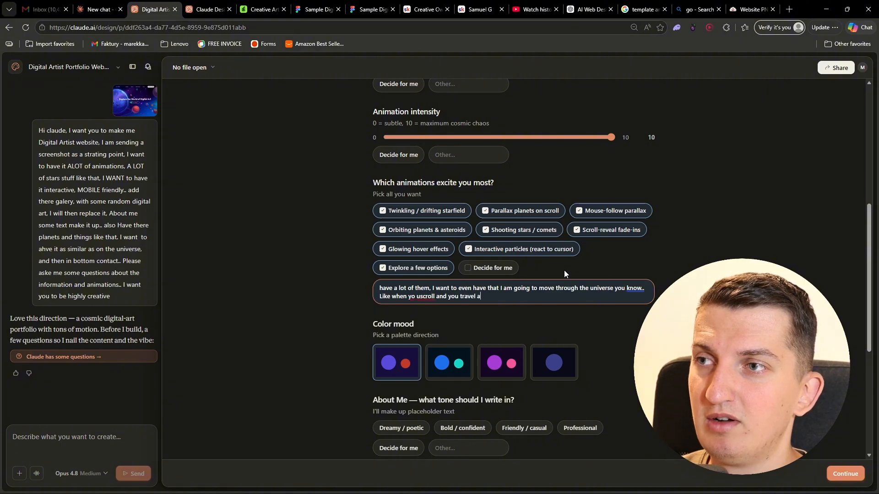
{"action": "type", "text": "cross the universe"}
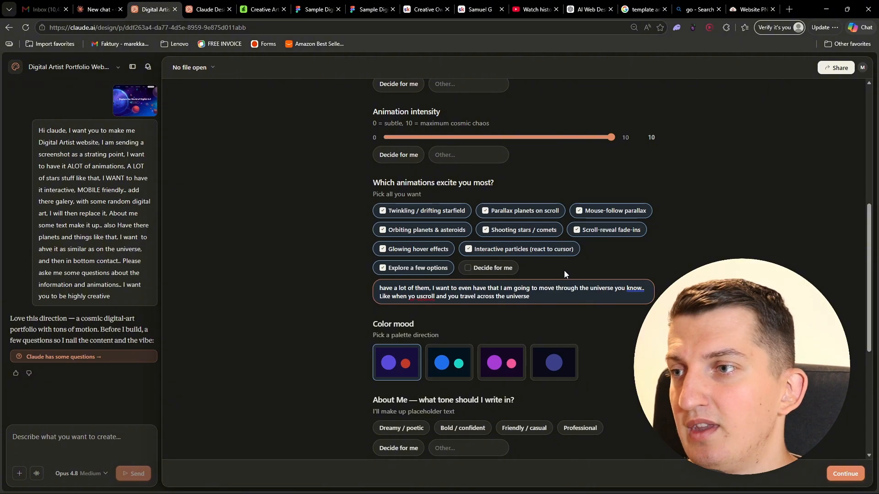
- Set the About Me tone to Bold / confident and the digital art type to Abstract / surreal
{"action": "scroll", "coordinate": [643, 319], "scroll_direction": "down", "scroll_amount": 4}
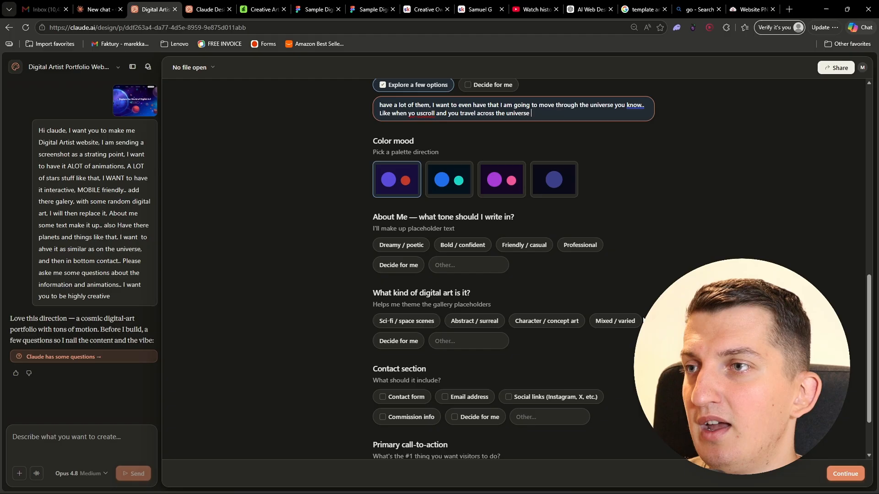
{"action": "middle_click", "coordinate": [350, 245]}
{"action": "scroll", "coordinate": [350, 257], "scroll_direction": "down", "scroll_amount": 1}
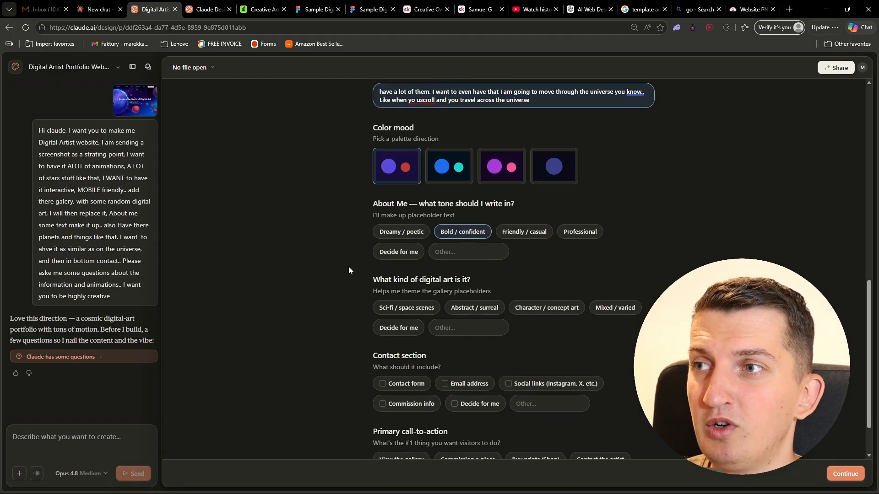
{"action": "scroll", "coordinate": [348, 267], "scroll_direction": "down", "scroll_amount": 2}
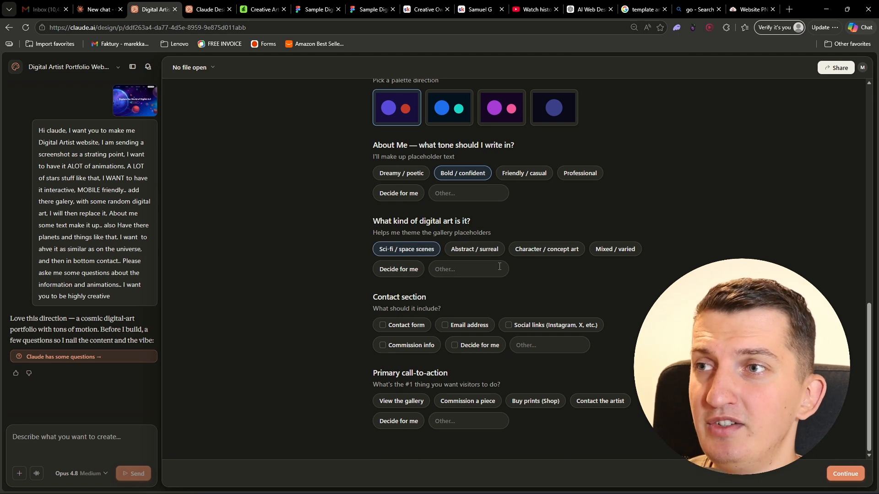
{"action": "left_click", "coordinate": [493, 251]}
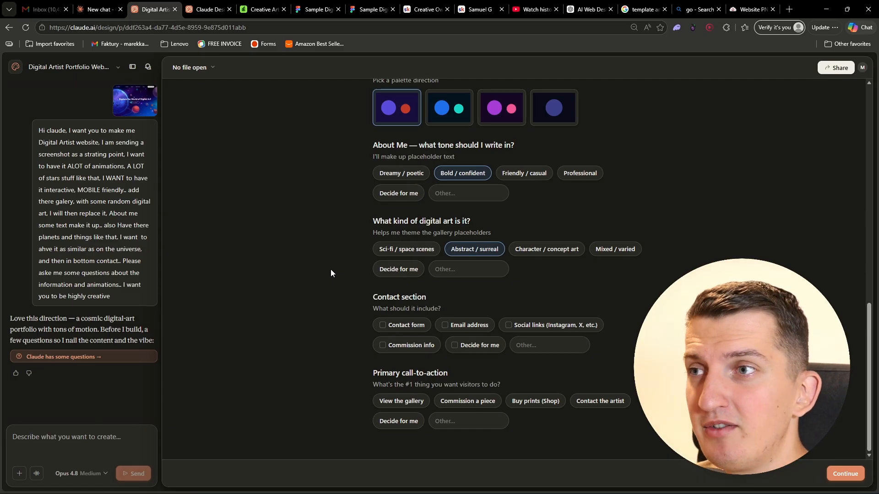
- Include a contact form and social links in the contact section, keep View the gallery as the call-to-action, and submit the answers
{"action": "left_click", "coordinate": [405, 325]}
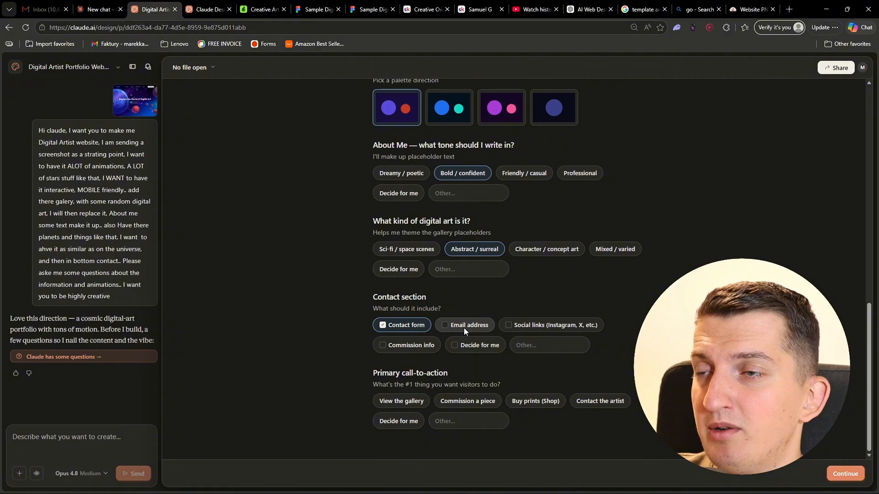
{"action": "left_click", "coordinate": [550, 325]}
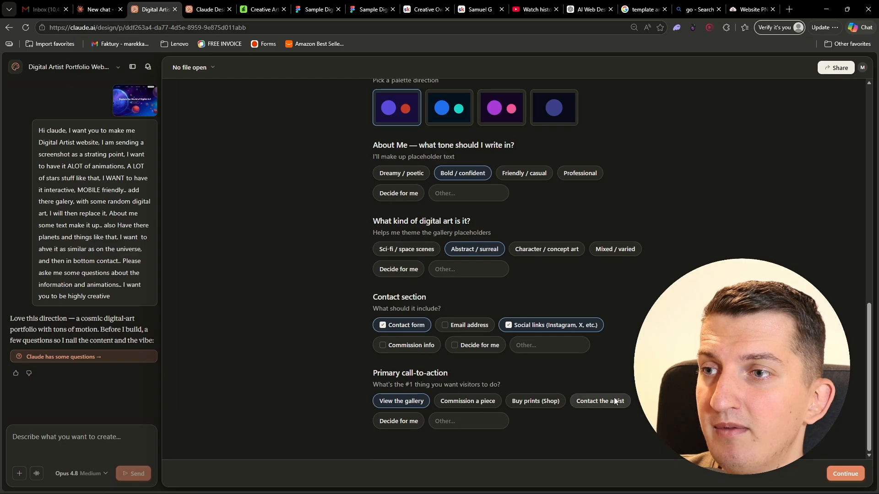
{"action": "scroll", "coordinate": [518, 270], "scroll_direction": "up", "scroll_amount": 8}
{"action": "scroll", "coordinate": [517, 270], "scroll_direction": "down", "scroll_amount": 8}
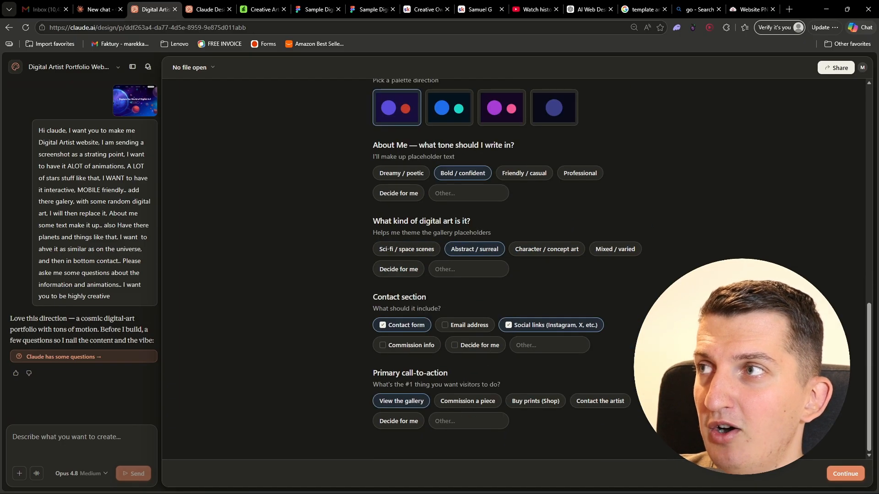
{"action": "scroll", "coordinate": [616, 301], "scroll_direction": "up", "scroll_amount": 7}
{"action": "scroll", "coordinate": [615, 303], "scroll_direction": "down", "scroll_amount": 7}
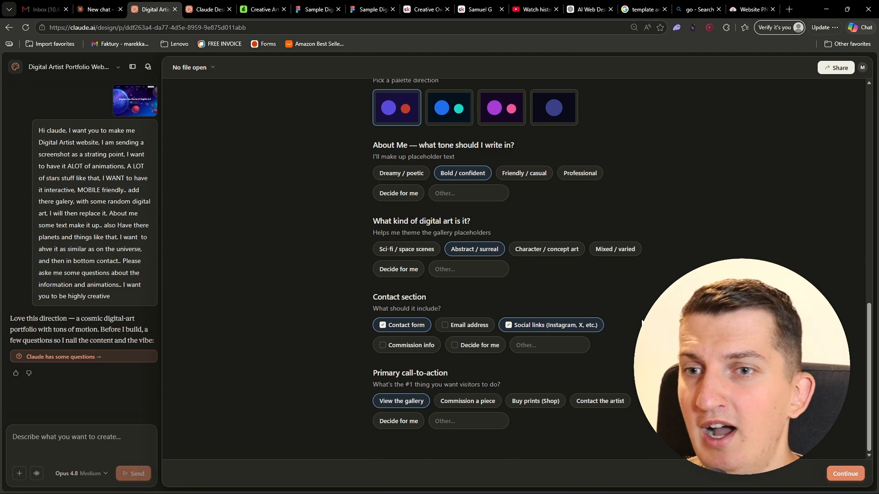
{"action": "scroll", "coordinate": [642, 323], "scroll_direction": "up", "scroll_amount": 12}
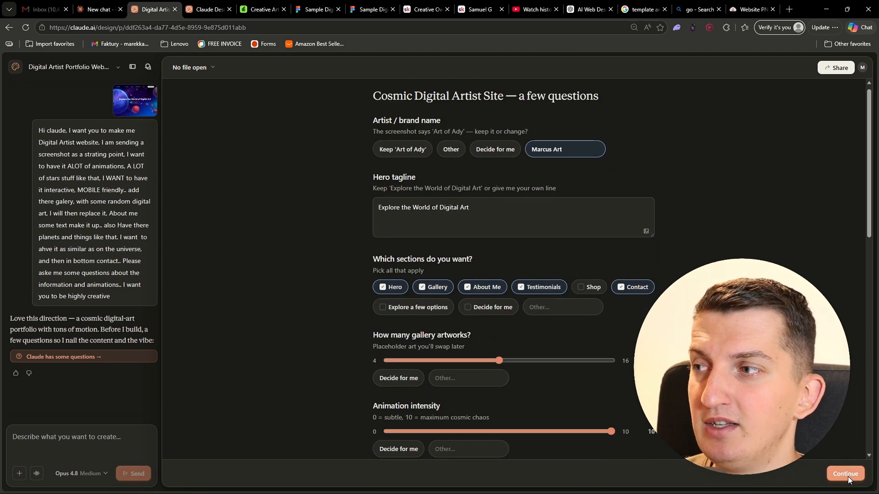
{"action": "left_click", "coordinate": [847, 476]}
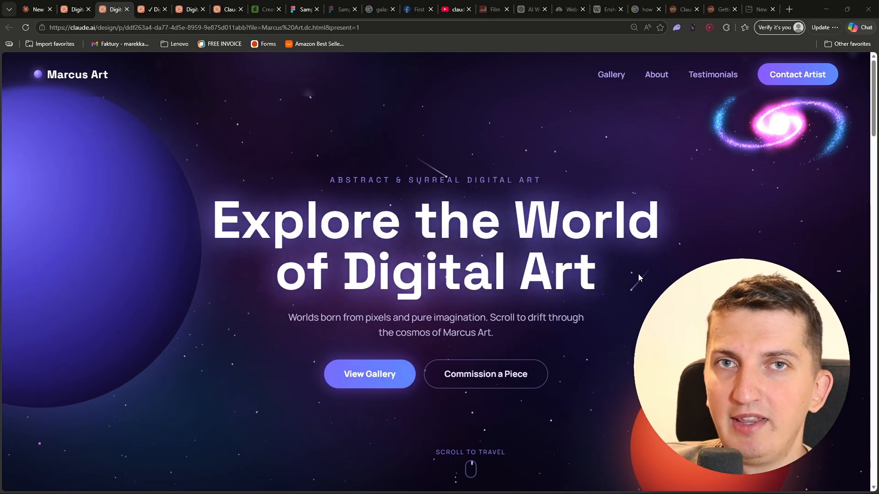
- Scroll through the generated Marcus Art site to review its hero, gallery, about, testimonials and contact sections
{"action": "left_click", "coordinate": [638, 274]}
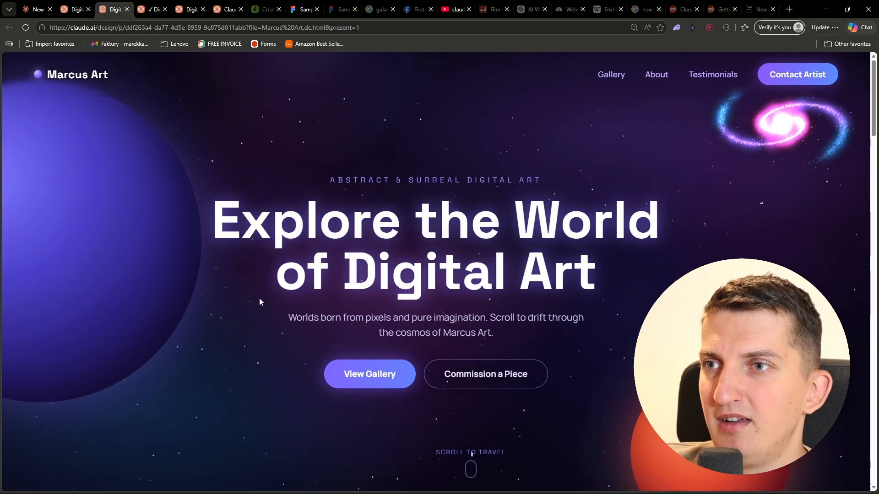
{"action": "scroll", "coordinate": [259, 298], "scroll_direction": "down", "scroll_amount": 2}
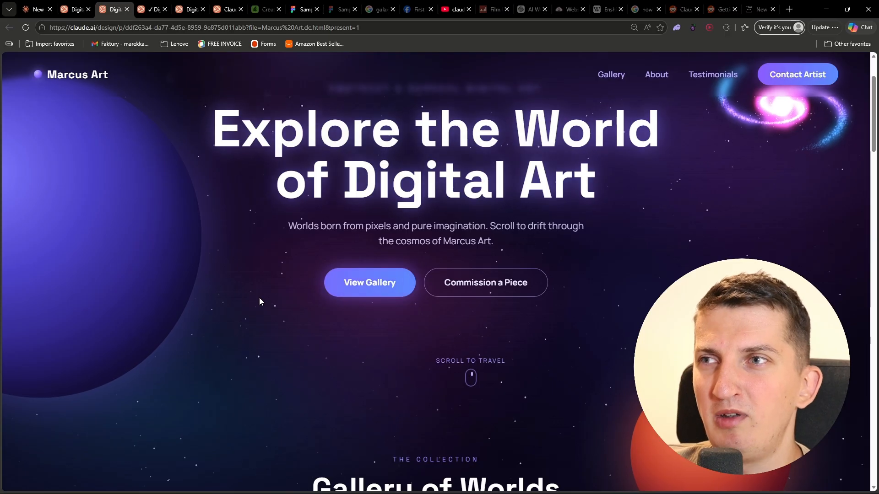
{"action": "scroll", "coordinate": [426, 153], "scroll_direction": "up", "scroll_amount": 1}
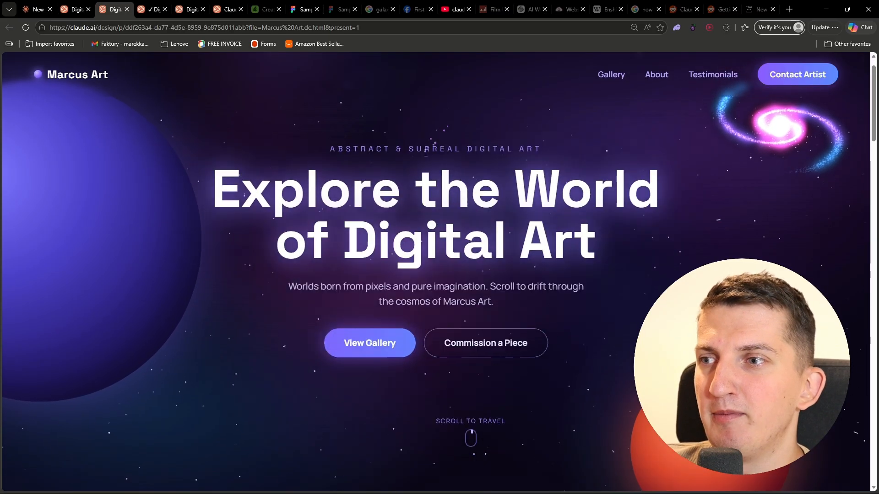
{"action": "scroll", "coordinate": [358, 169], "scroll_direction": "down", "scroll_amount": 12}
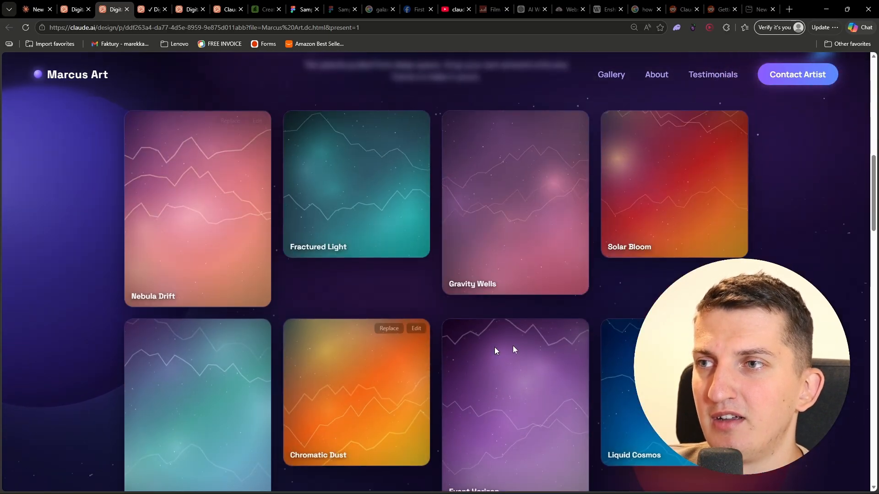
{"action": "scroll", "coordinate": [564, 315], "scroll_direction": "down", "scroll_amount": 8}
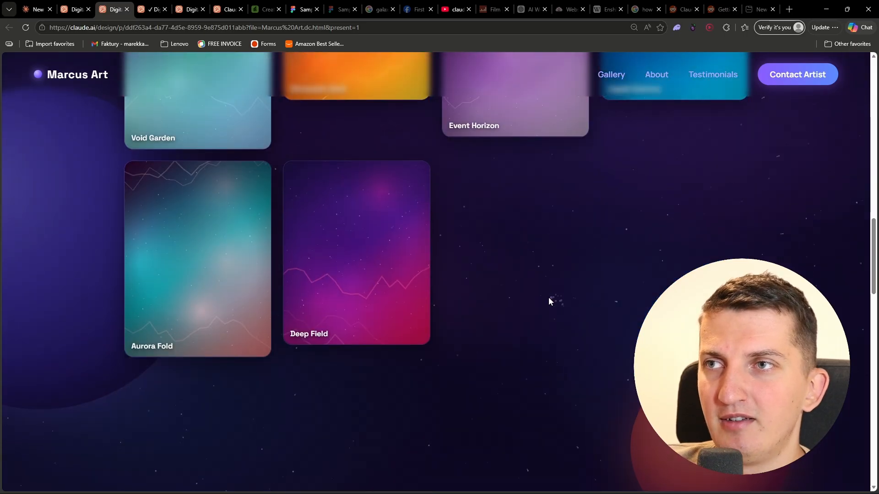
{"action": "scroll", "coordinate": [548, 300], "scroll_direction": "down", "scroll_amount": 9}
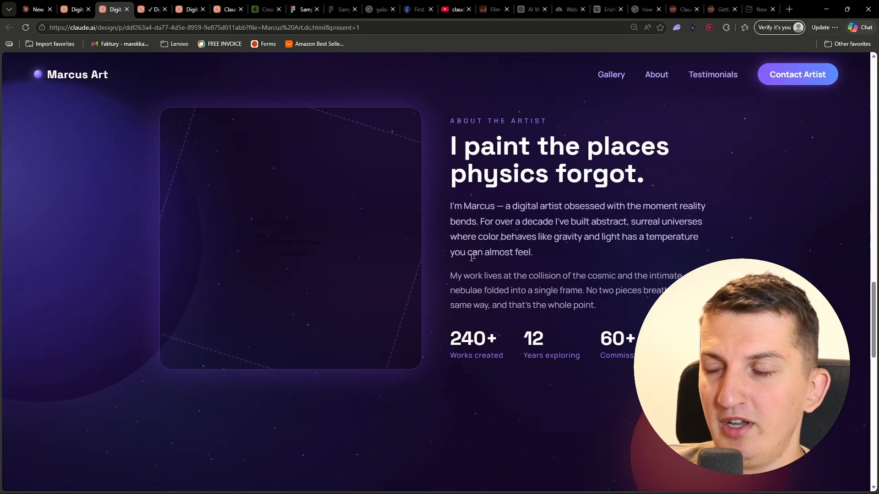
{"action": "scroll", "coordinate": [406, 271], "scroll_direction": "down", "scroll_amount": 8}
{"action": "scroll", "coordinate": [327, 193], "scroll_direction": "down", "scroll_amount": 5}
{"action": "scroll", "coordinate": [526, 232], "scroll_direction": "up", "scroll_amount": 3}
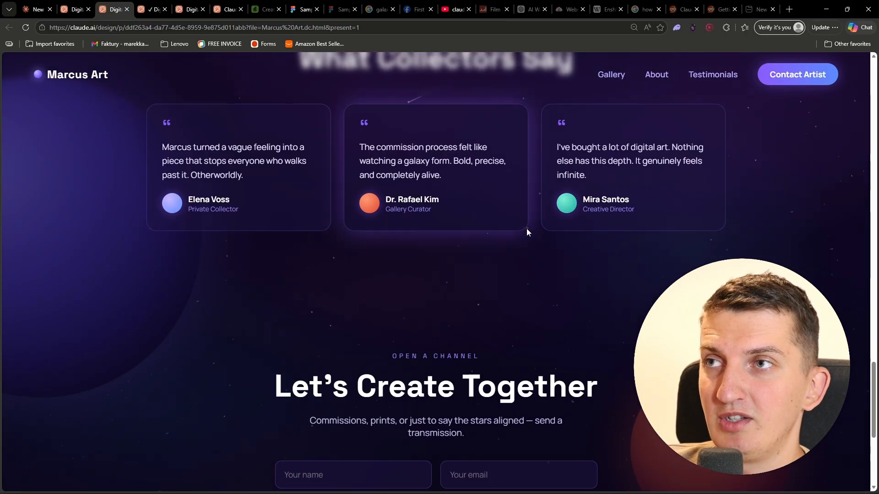
{"action": "scroll", "coordinate": [526, 232], "scroll_direction": "down", "scroll_amount": 5}
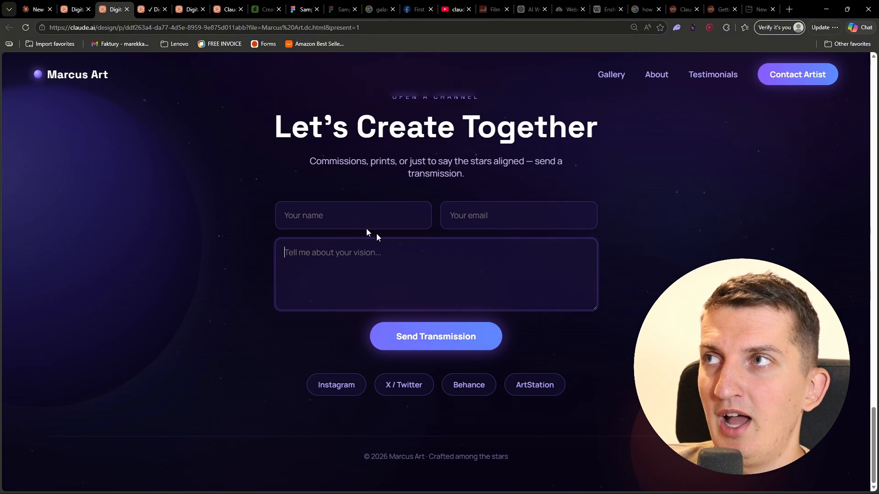
{"action": "scroll", "coordinate": [369, 232], "scroll_direction": "up", "scroll_amount": 7}
{"action": "scroll", "coordinate": [367, 226], "scroll_direction": "up", "scroll_amount": 10}
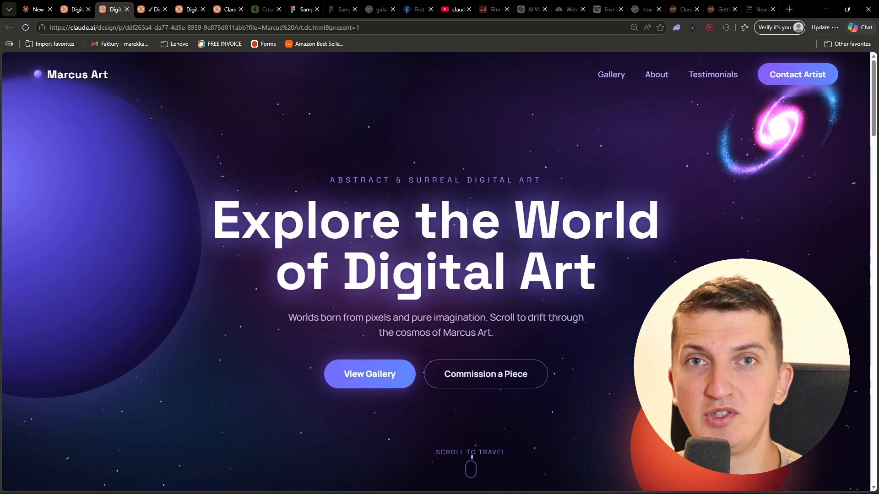
{"action": "scroll", "coordinate": [612, 307], "scroll_direction": "down", "scroll_amount": 4}
{"action": "scroll", "coordinate": [612, 316], "scroll_direction": "up", "scroll_amount": 4}
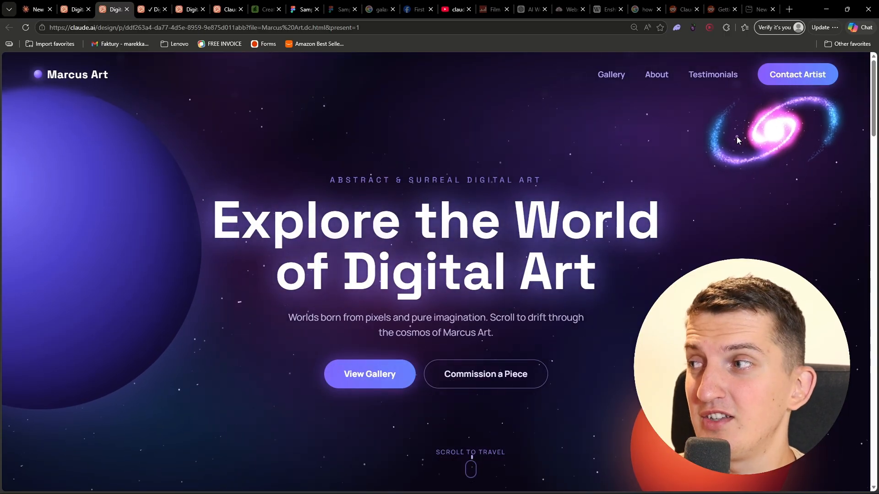
{"action": "left_click", "coordinate": [667, 76]}
{"action": "scroll", "coordinate": [604, 186], "scroll_direction": "down", "scroll_amount": 10}
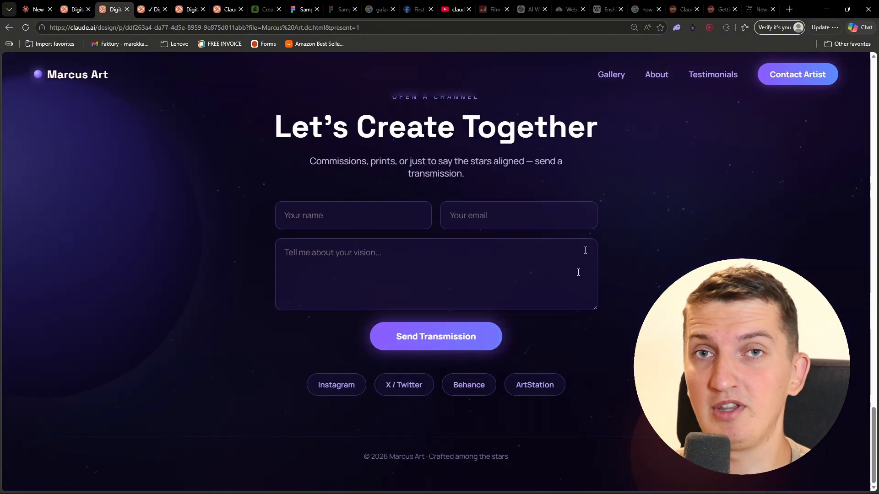
- Switch to the Web3Forms login window and choose to continue with email
{"action": "mouse_move", "coordinate": [463, 477]}
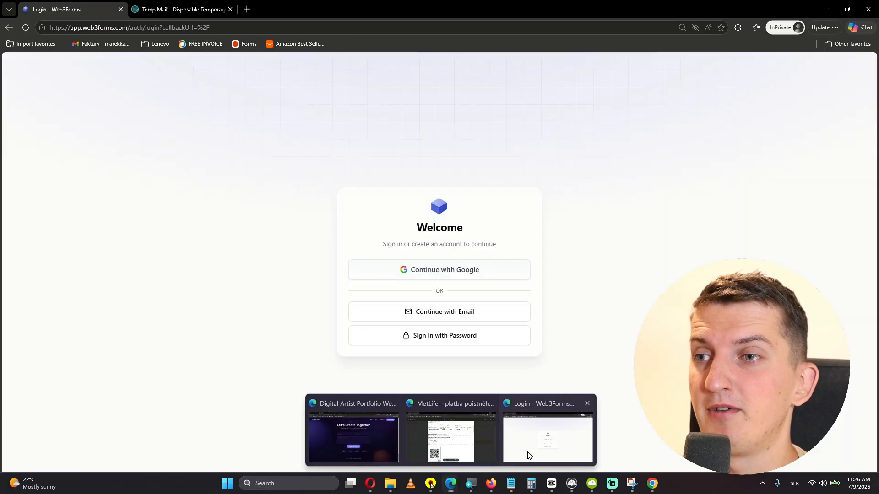
{"action": "left_click", "coordinate": [517, 401]}
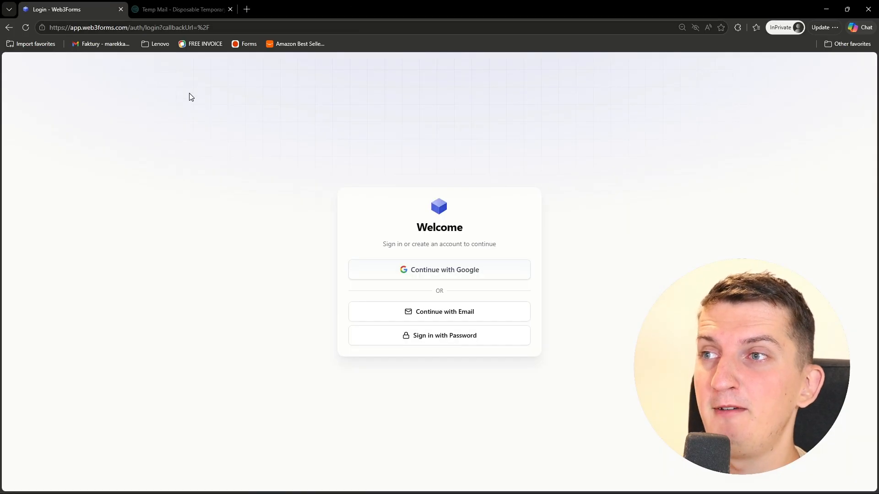
{"action": "left_click", "coordinate": [457, 316]}
- Copy the temporary email address from Temp Mail and paste it into the Web3Forms email field
{"action": "left_click", "coordinate": [176, 7]}
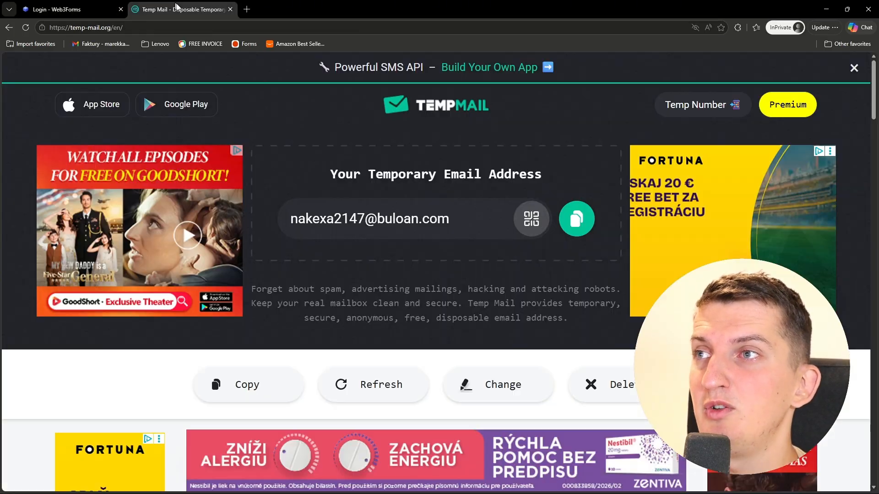
{"action": "left_click", "coordinate": [576, 219]}
{"action": "left_click", "coordinate": [115, 10]}
{"action": "left_click", "coordinate": [412, 274]}
{"action": "key", "text": "ctrl+v"}
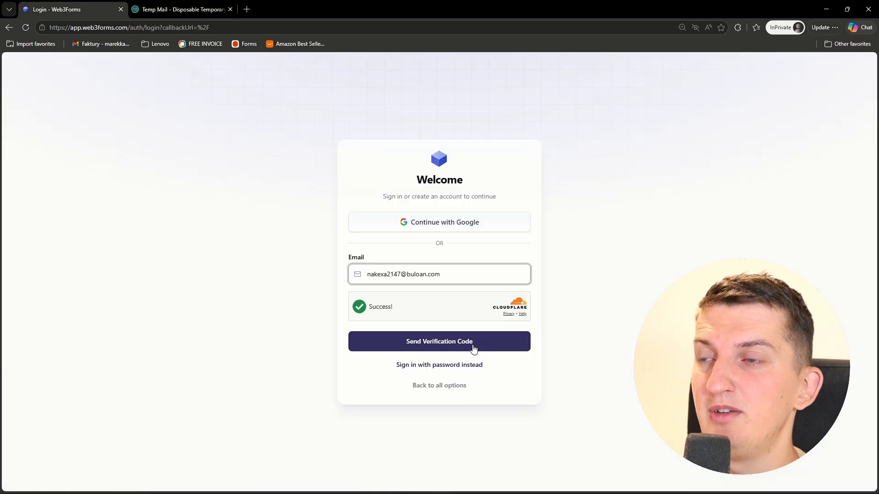
- Send the Web3Forms verification code and refresh the Temp Mail inbox until the verification email arrives
{"action": "left_click", "coordinate": [473, 349]}
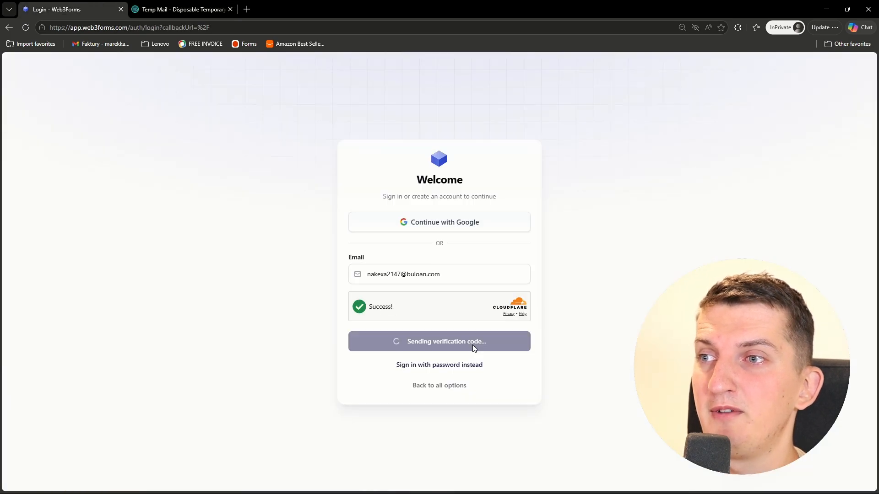
{"action": "left_click", "coordinate": [157, 10]}
{"action": "scroll", "coordinate": [293, 260], "scroll_direction": "down", "scroll_amount": 10}
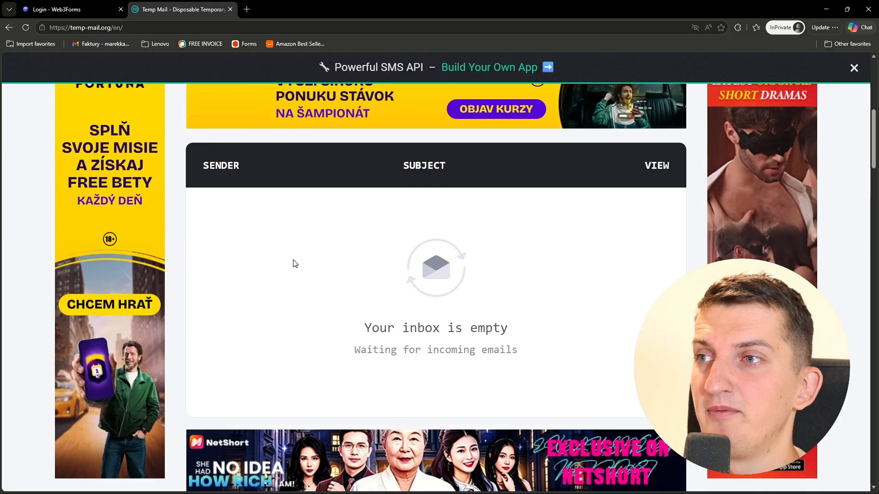
{"action": "left_click", "coordinate": [53, 4]}
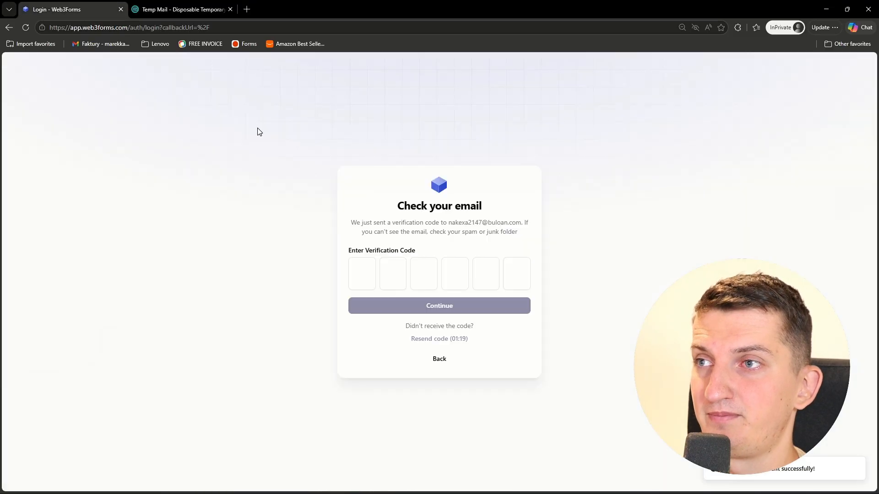
{"action": "left_click", "coordinate": [176, 9]}
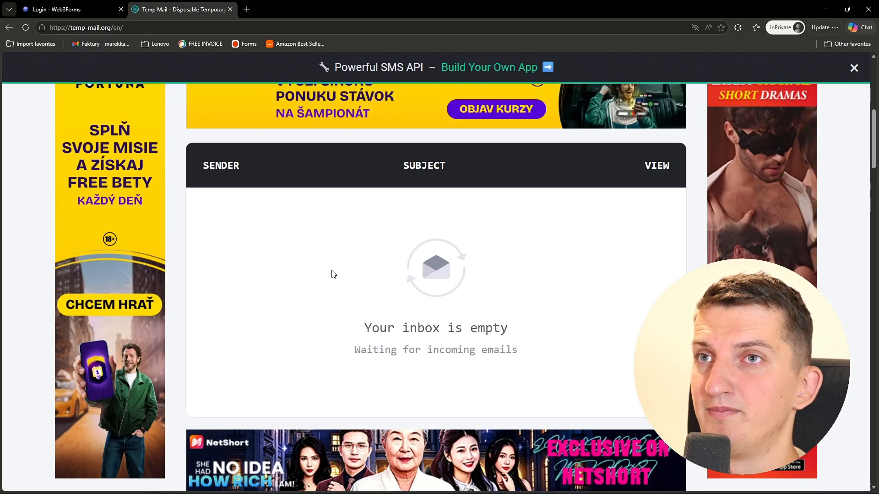
{"action": "scroll", "coordinate": [440, 271], "scroll_direction": "up", "scroll_amount": 2}
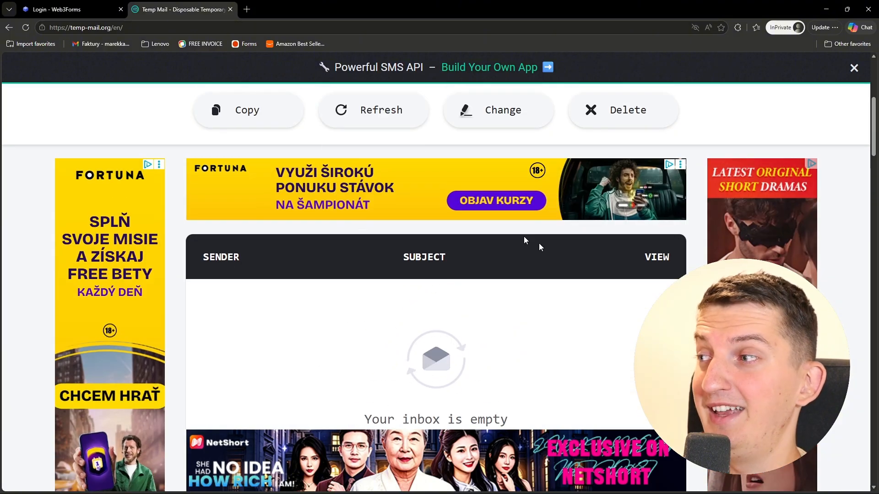
{"action": "left_click", "coordinate": [365, 125]}
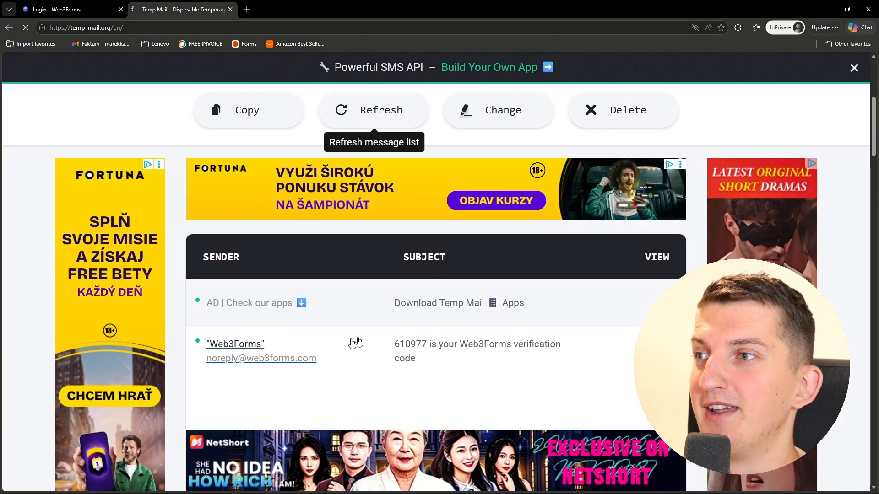
{"action": "scroll", "coordinate": [424, 349], "scroll_direction": "down", "scroll_amount": 5}
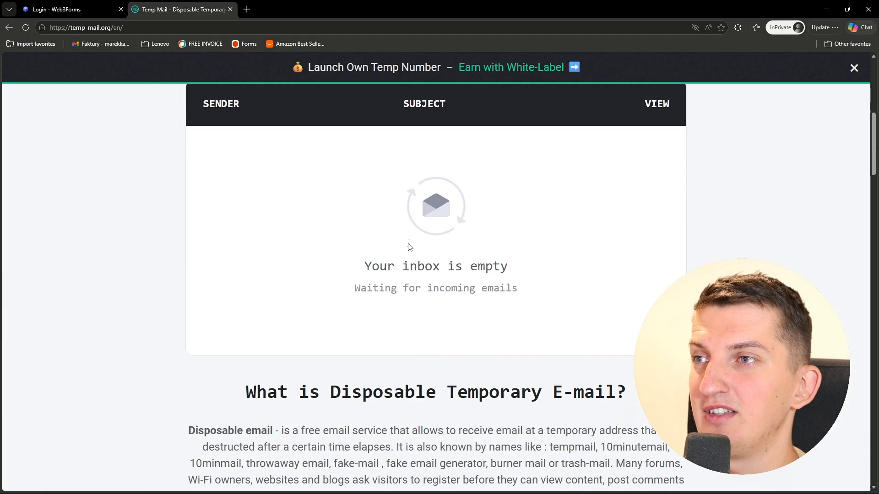
- Enter the six-digit verification code from the email into Web3Forms, correcting its last digits, and submit it
{"action": "left_click", "coordinate": [73, 9]}
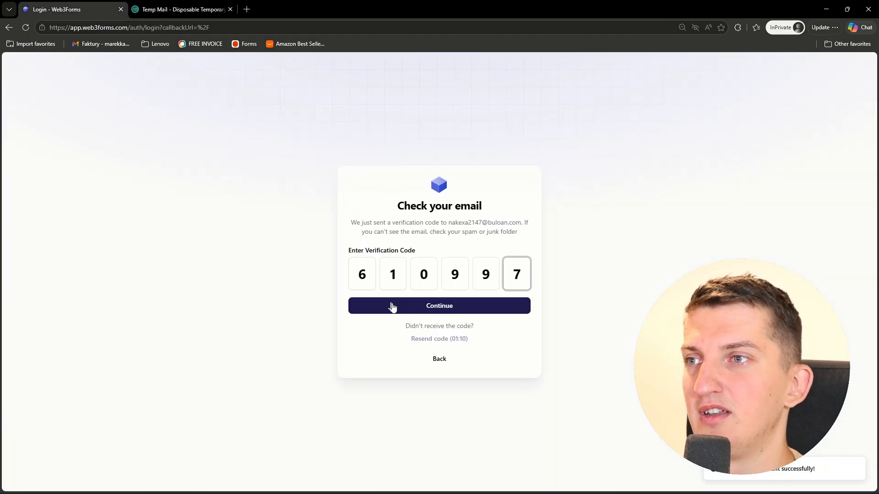
{"action": "left_click", "coordinate": [392, 307]}
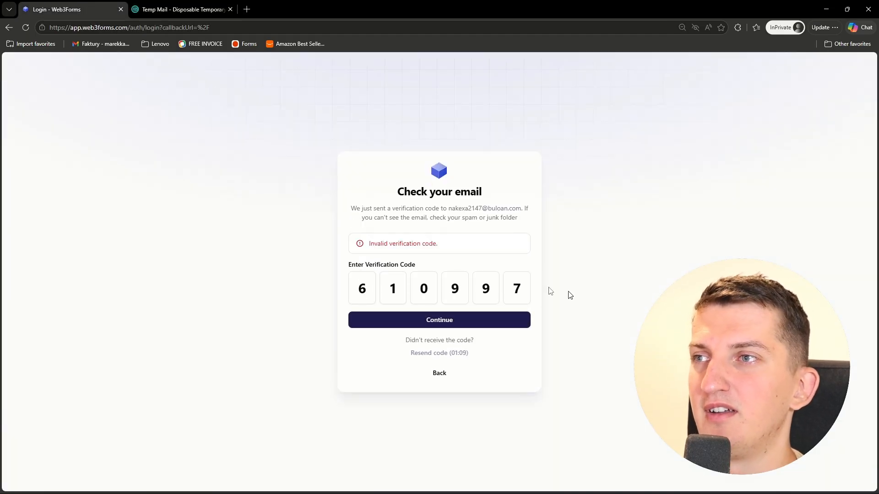
{"action": "key", "text": "BackSpace"}
{"action": "key", "text": "BackSpace"}
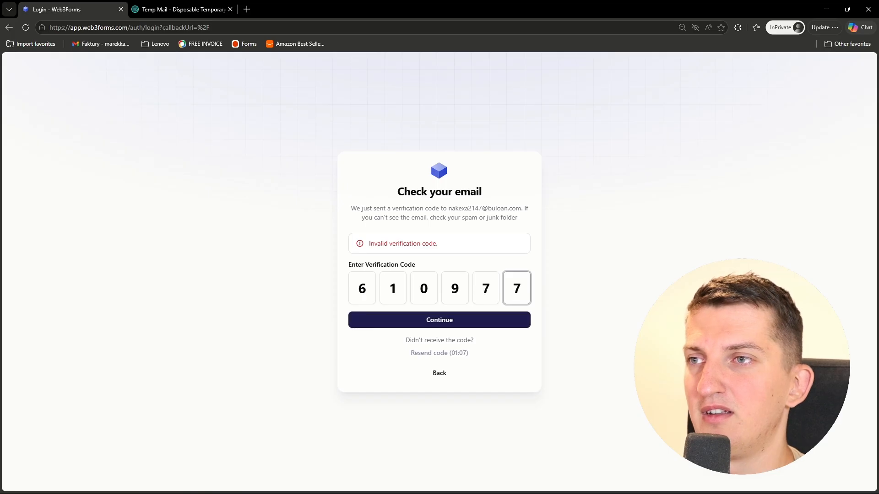
{"action": "key", "text": "Return"}
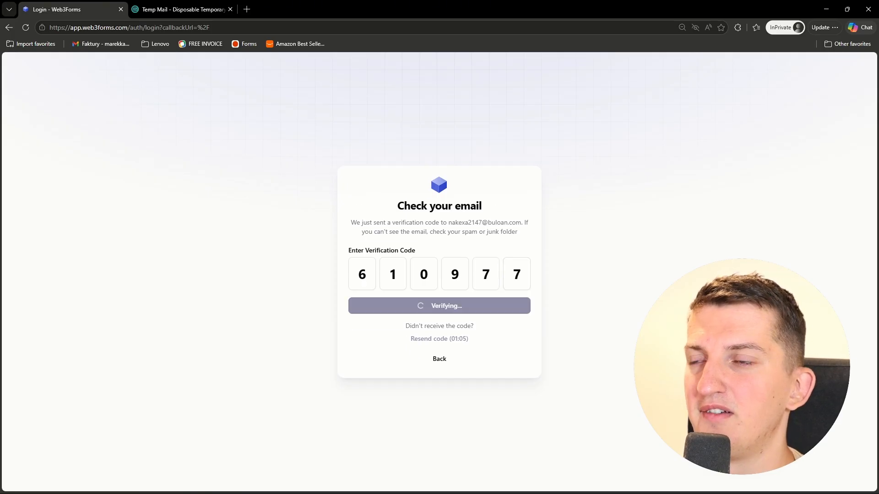
- Agree to the Terms and Conditions and Privacy Policy and continue the Web3Forms onboarding
{"action": "left_click", "coordinate": [134, 5]}
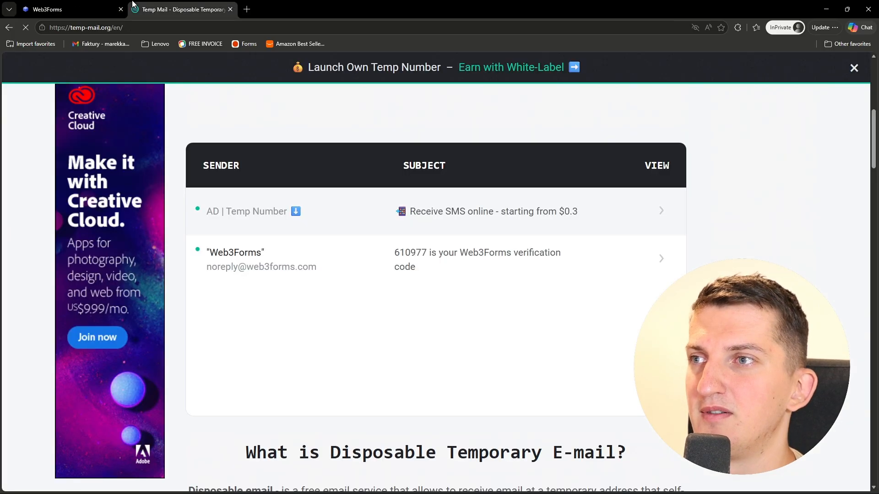
{"action": "left_click", "coordinate": [82, 9]}
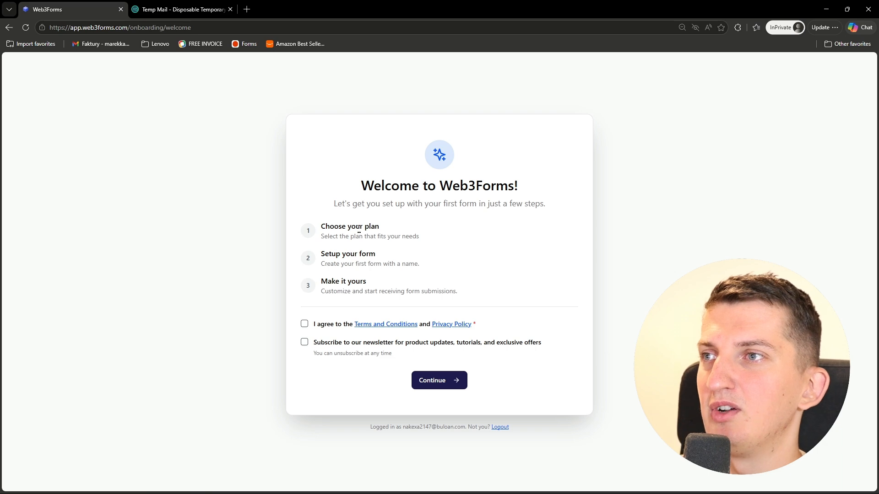
{"action": "left_click", "coordinate": [316, 325]}
{"action": "left_click", "coordinate": [459, 383]}
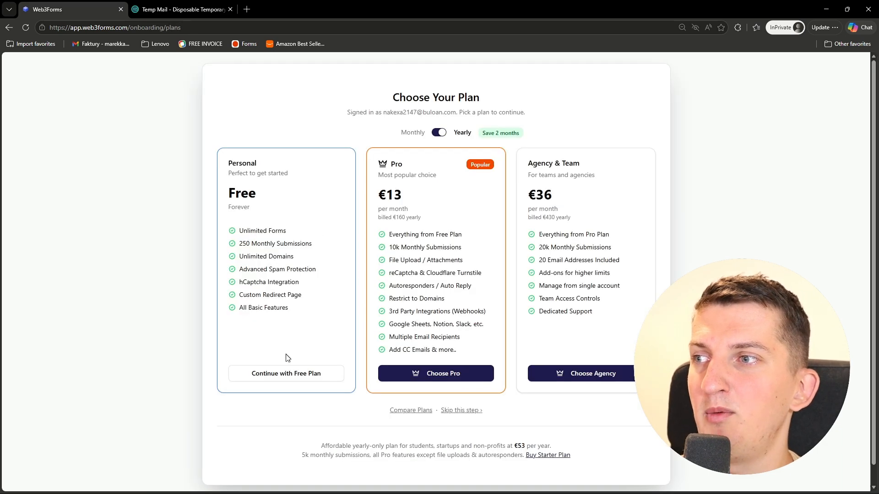
- Continue with the Free plan and create the first form with the domain name website.com/websitee
{"action": "left_click", "coordinate": [285, 373]}
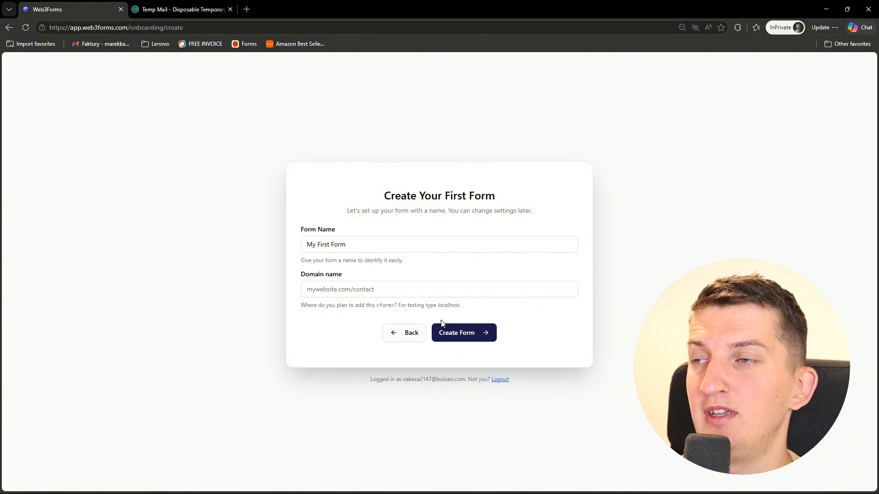
{"action": "left_click", "coordinate": [473, 336]}
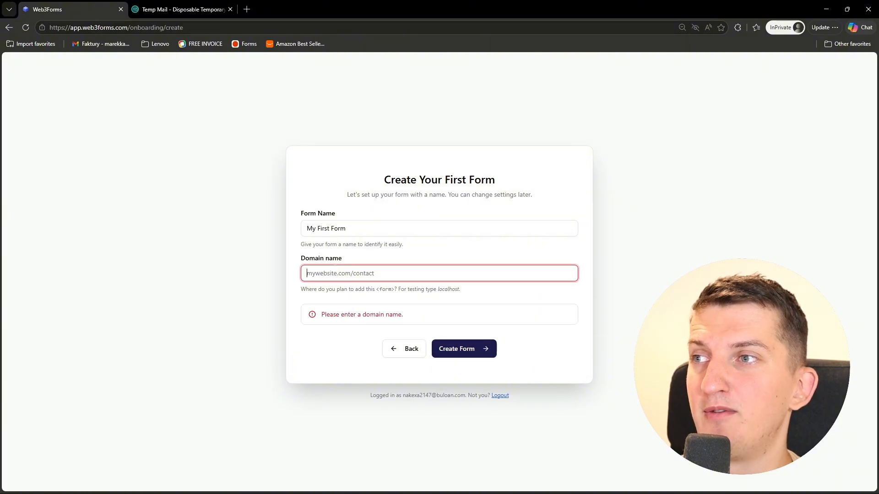
{"action": "type", "text": "website.com/websitee"}
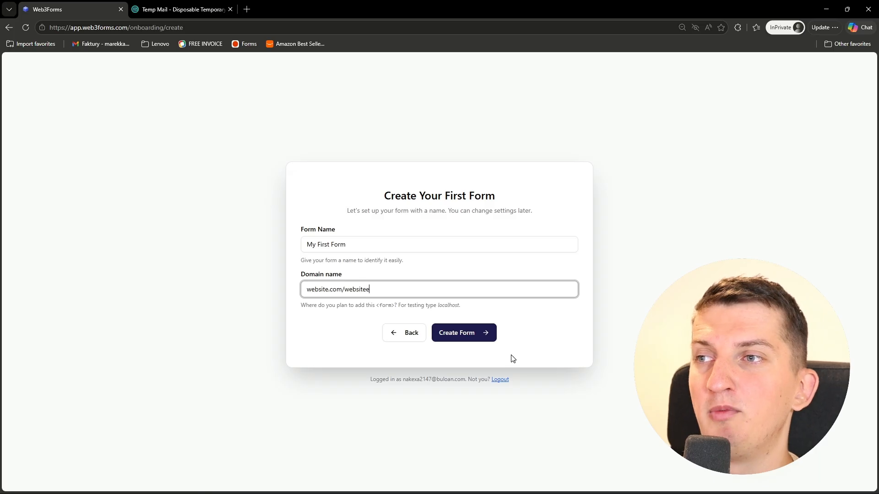
{"action": "left_click", "coordinate": [489, 336]}
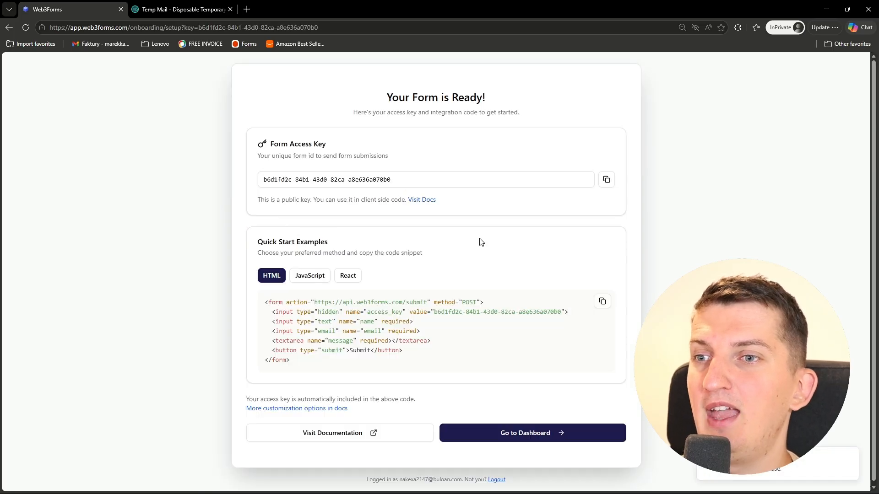
- Copy the form access key and switch back to the Claude Design project
{"action": "left_click", "coordinate": [607, 179]}
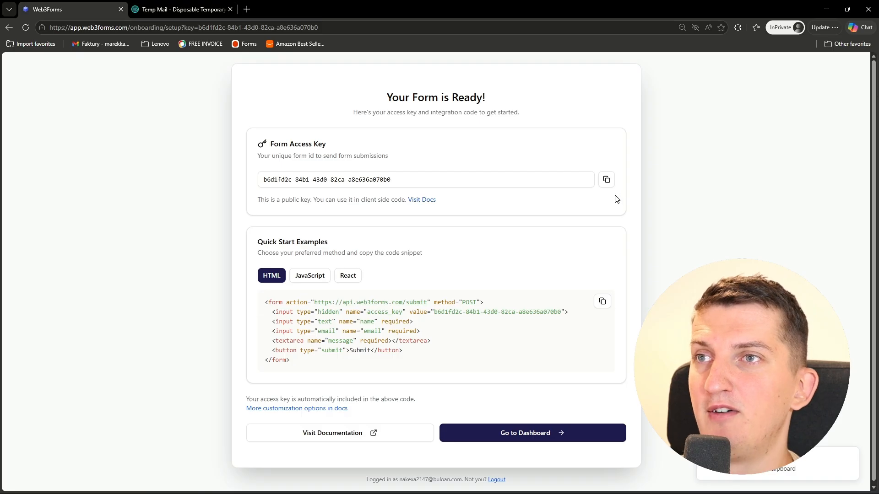
{"action": "left_click", "coordinate": [827, 10]}
{"action": "left_click", "coordinate": [92, 15]}
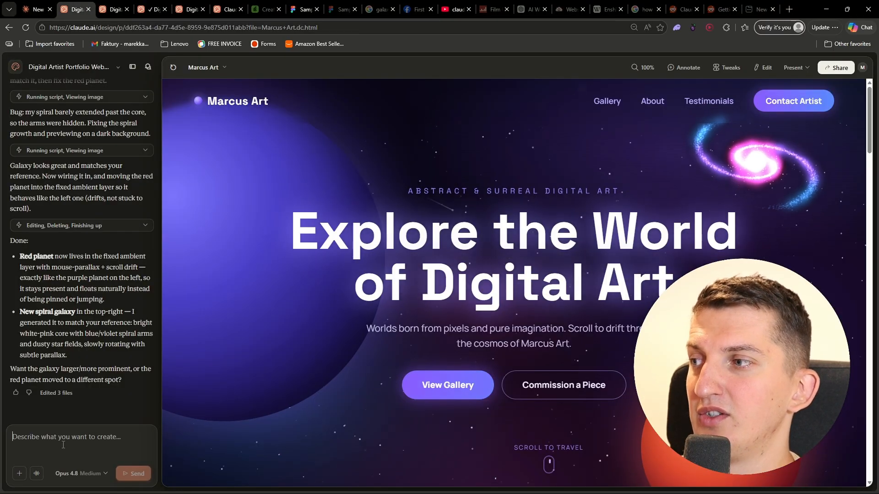
- Start a prompt saying 'here it is there is my code for web3forms for the contact form' and paste the access key
{"action": "left_click", "coordinate": [64, 444]}
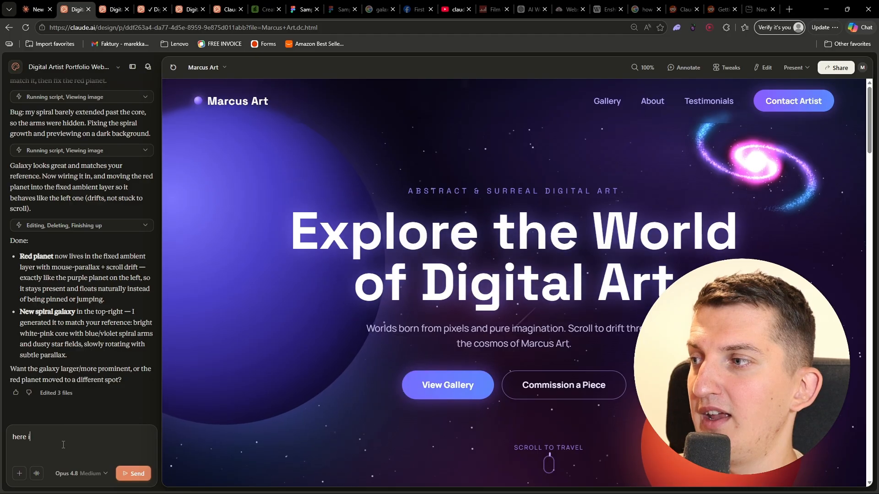
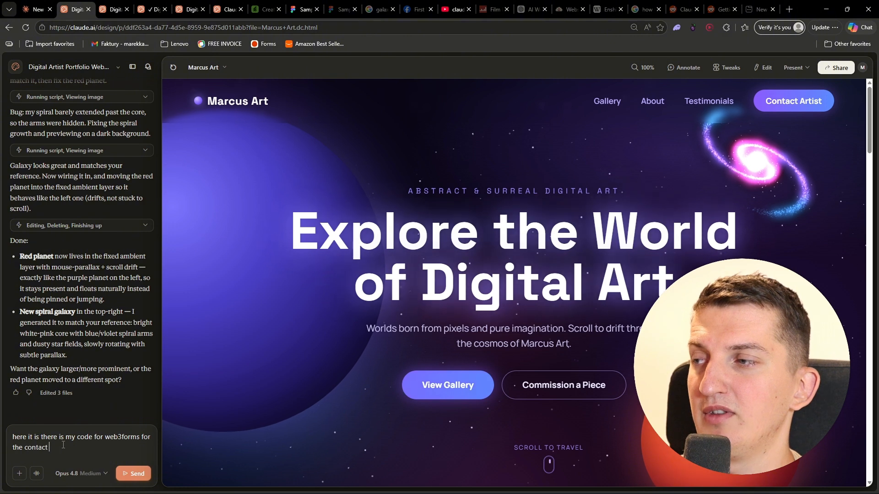
{"action": "key", "text": "shift+Return"}
- Add 'and then html code' to the prompt and paste the Web3Forms HTML form snippet below it
{"action": "key", "text": "shift+Return"}
{"action": "key", "text": "shift+Return"}
{"action": "key", "text": "shift+Return"}
{"action": "type", "text": "and"}
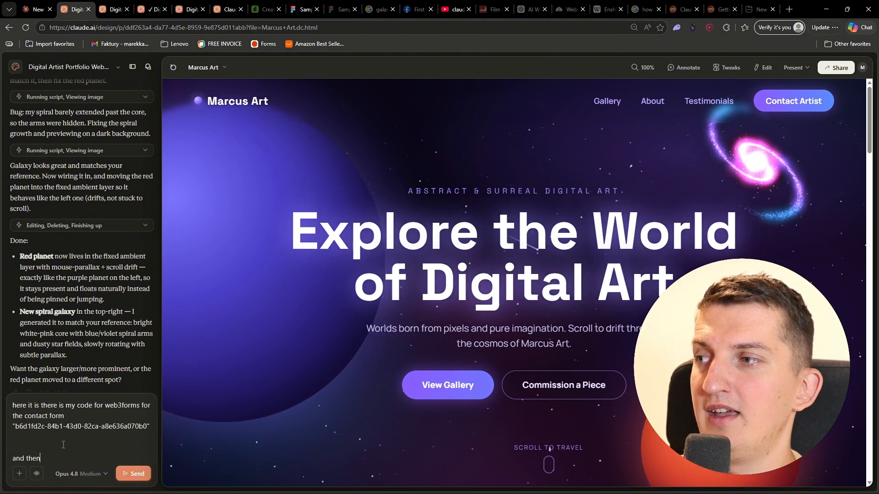
{"action": "mouse_move", "coordinate": [450, 493]}
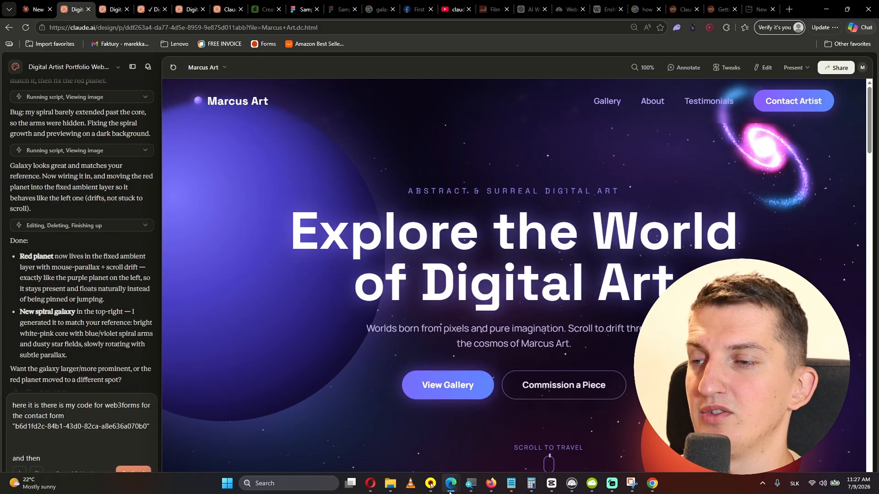
{"action": "left_click", "coordinate": [563, 412]}
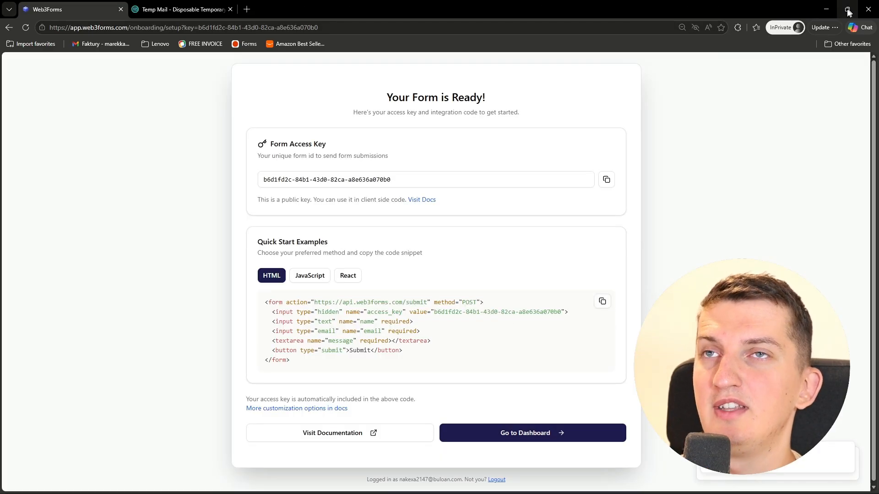
{"action": "left_click", "coordinate": [826, 9]}
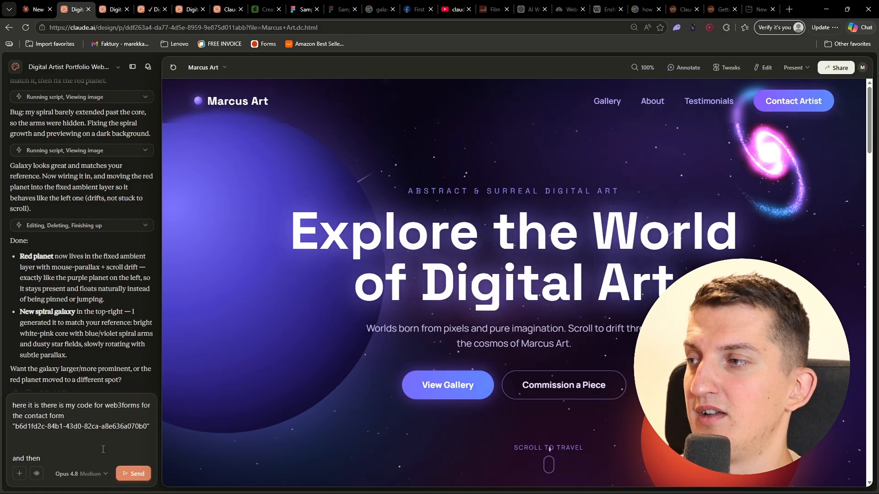
{"action": "key", "text": "BackSpace"}
{"action": "key", "text": "shift+Return"}
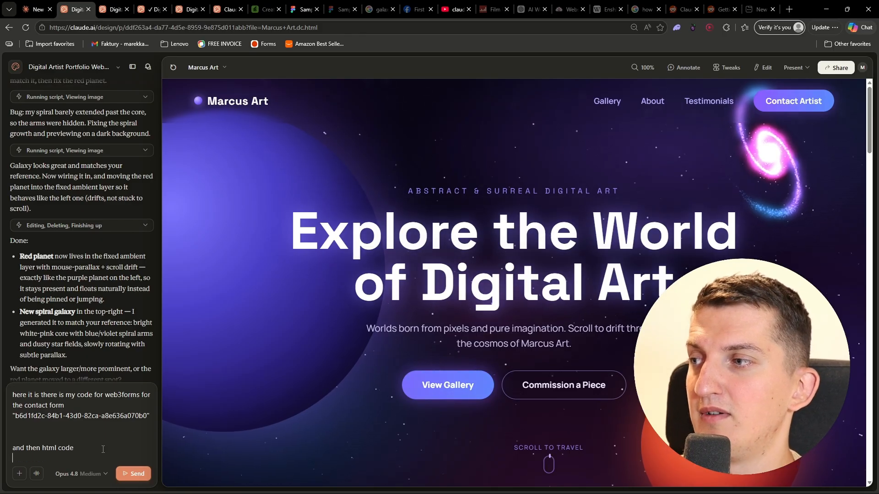
{"action": "key", "text": "ctrl+v"}
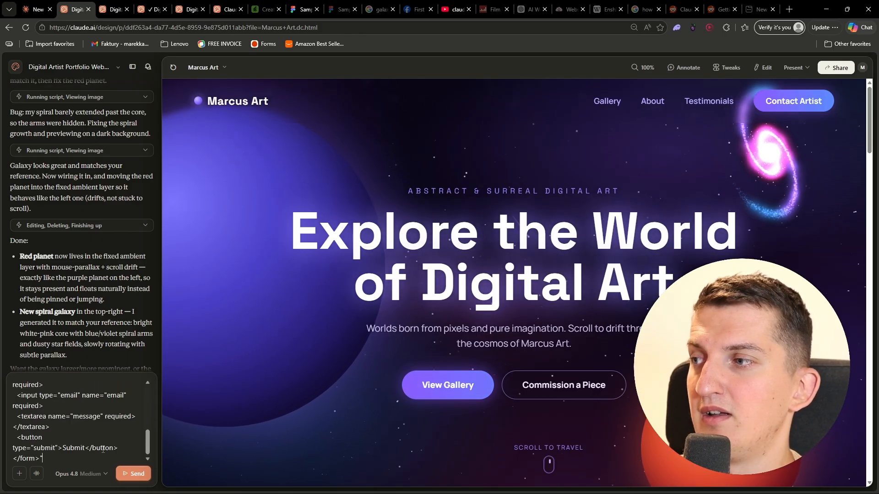
- Add the instruction 'please add it to the form' under the pasted code
{"action": "key", "text": "shift+Return"}
{"action": "key", "text": "shift+Return"}
{"action": "type", "text": "please add it to the form"}
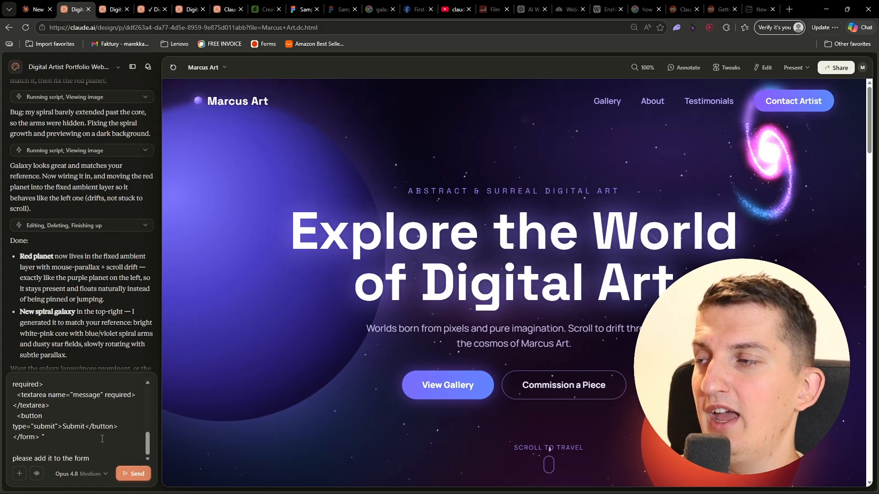
- Insert the word API after 'for the contact form' in the prompt
{"action": "scroll", "coordinate": [102, 438], "scroll_direction": "up", "scroll_amount": 10}
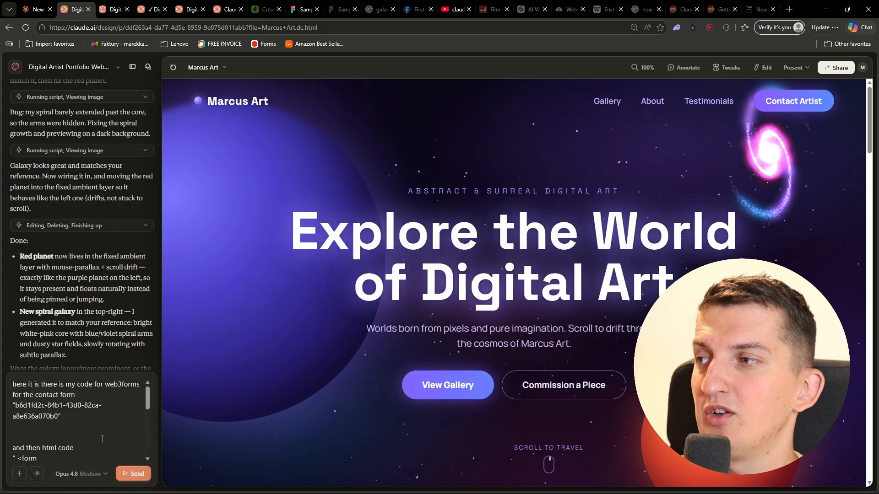
{"action": "left_click", "coordinate": [94, 393]}
{"action": "type", "text": "API"}
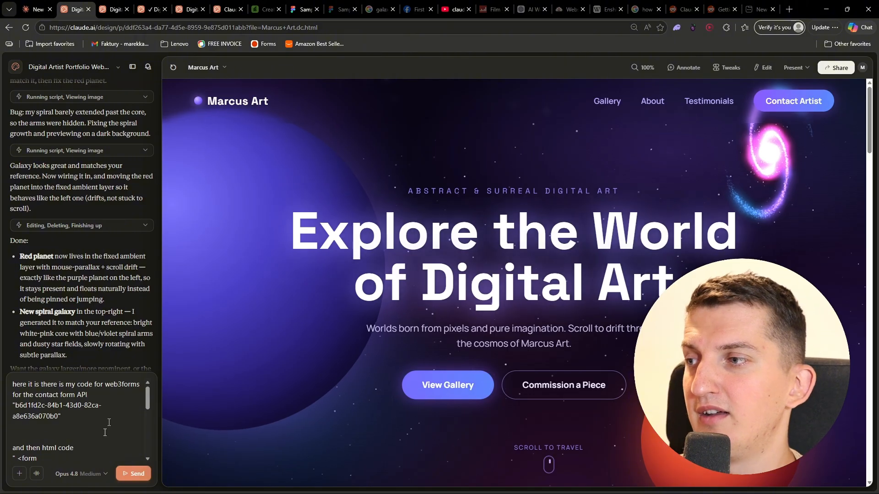
- Finish the prompt with 'add it there so when someone writes me I get it' and send it
{"action": "scroll", "coordinate": [105, 432], "scroll_direction": "down", "scroll_amount": 10}
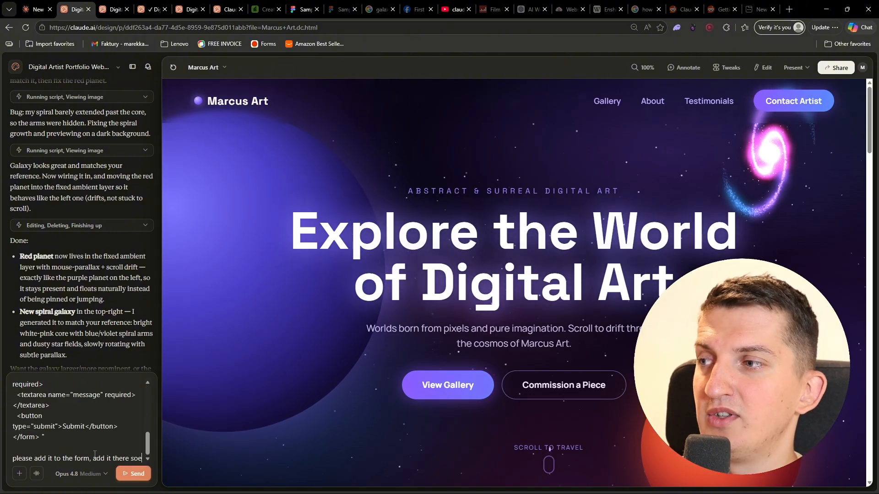
{"action": "key", "text": "BackSpace"}
{"action": "type", "text": "when someone writes me I ge"}
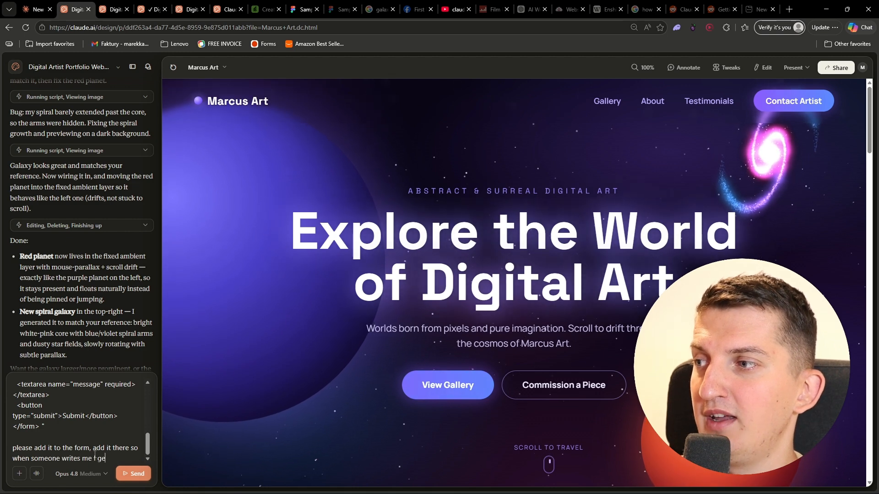
{"action": "type", "text": "t it"}
{"action": "left_click", "coordinate": [122, 467]}
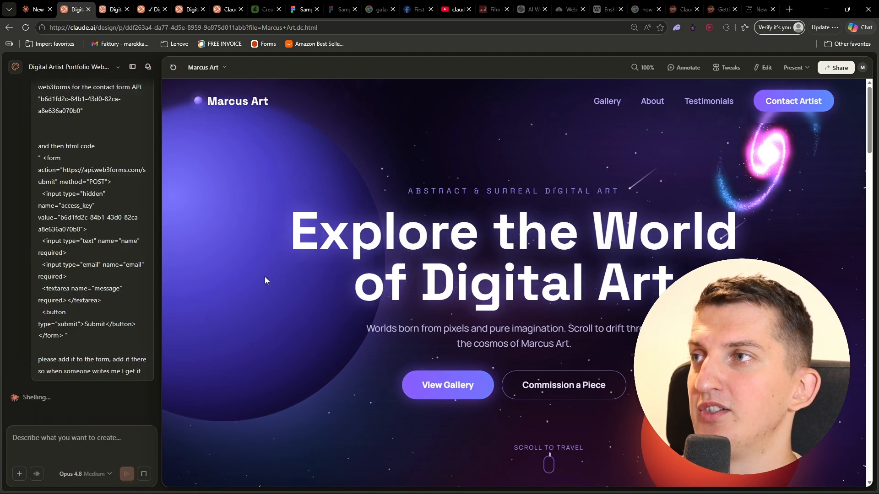
- Check the contact form section of the site preview while the changes are applied
{"action": "scroll", "coordinate": [267, 293], "scroll_direction": "down", "scroll_amount": 15}
{"action": "scroll", "coordinate": [270, 315], "scroll_direction": "down", "scroll_amount": 4}
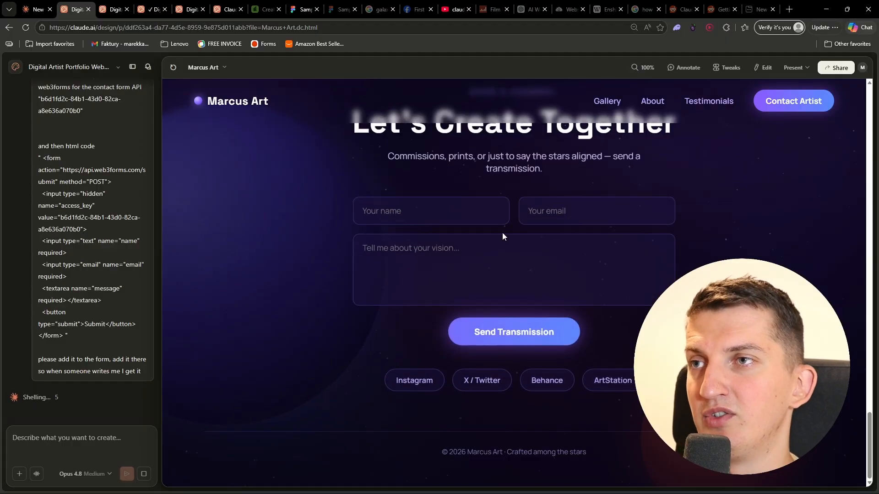
{"action": "scroll", "coordinate": [488, 242], "scroll_direction": "up", "scroll_amount": 2}
{"action": "scroll", "coordinate": [441, 294], "scroll_direction": "down", "scroll_amount": 3}
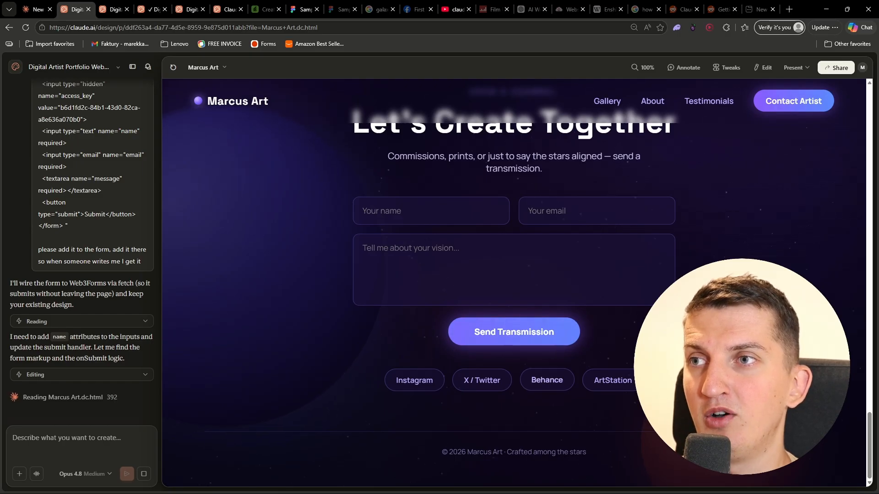
{"action": "mouse_move", "coordinate": [431, 484]}
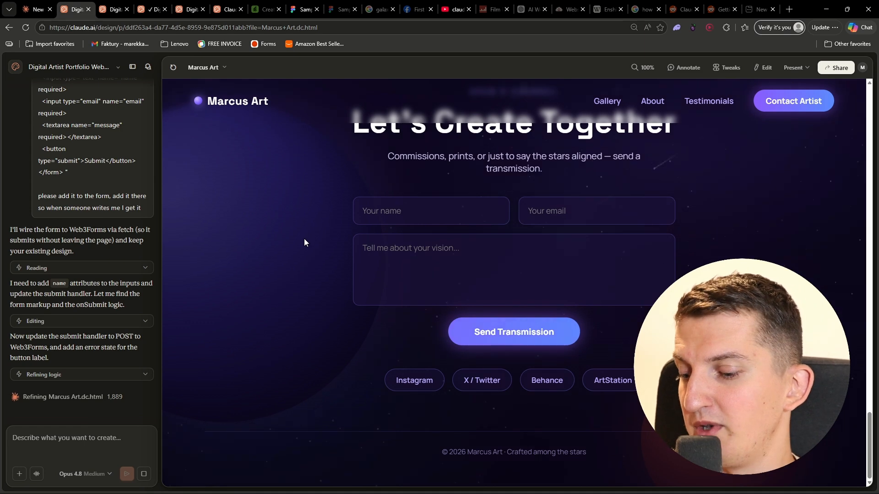
- Open hostinger.com in a new private window and accept the cookies
{"action": "key", "text": "ctrl+shift+n"}
{"action": "type", "text": "hostinger"}
{"action": "key", "text": "Return"}
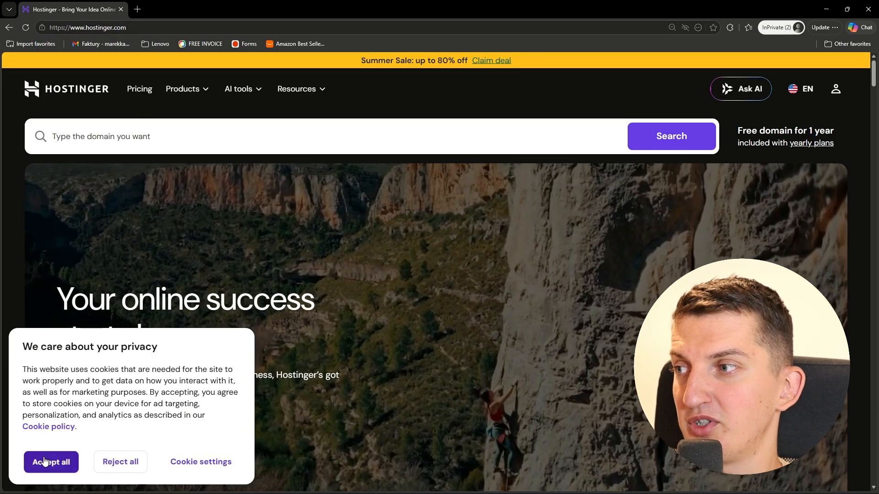
{"action": "left_click", "coordinate": [46, 462]}
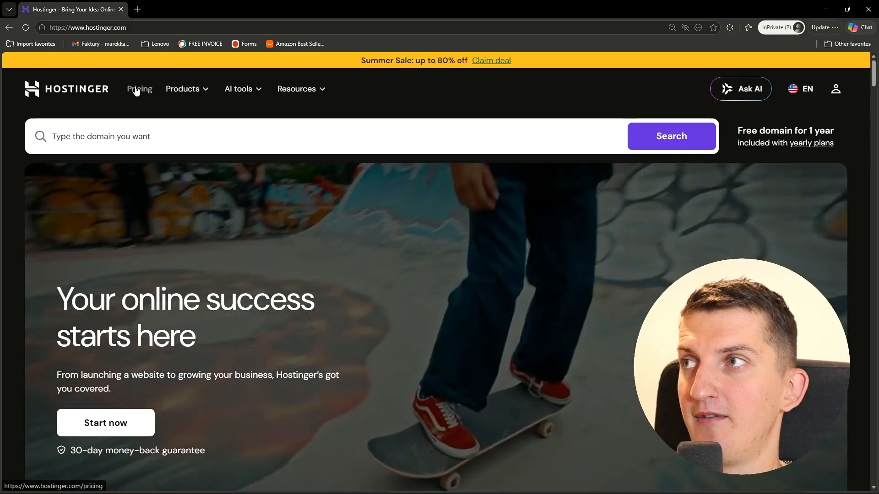
- Open the pricing page and choose the Premium web hosting plan
{"action": "left_click", "coordinate": [136, 90]}
{"action": "scroll", "coordinate": [400, 320], "scroll_direction": "down", "scroll_amount": 2}
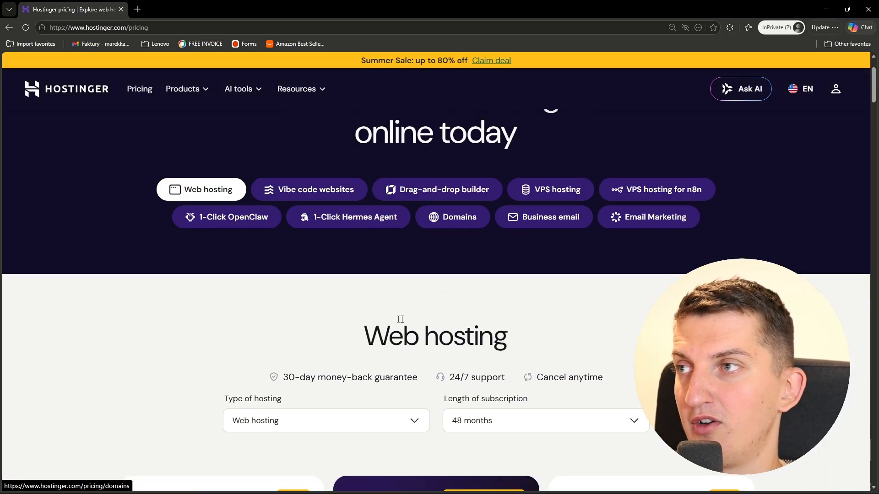
{"action": "scroll", "coordinate": [400, 319], "scroll_direction": "down", "scroll_amount": 4}
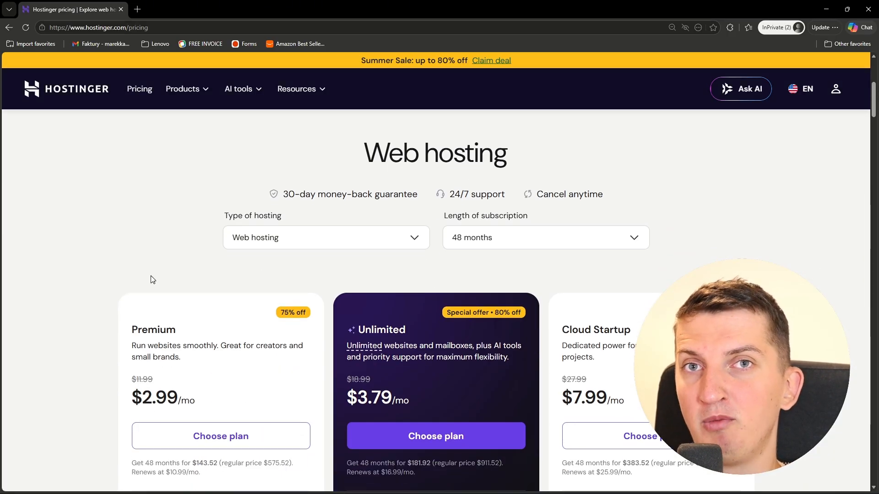
{"action": "scroll", "coordinate": [153, 279], "scroll_direction": "down", "scroll_amount": 2}
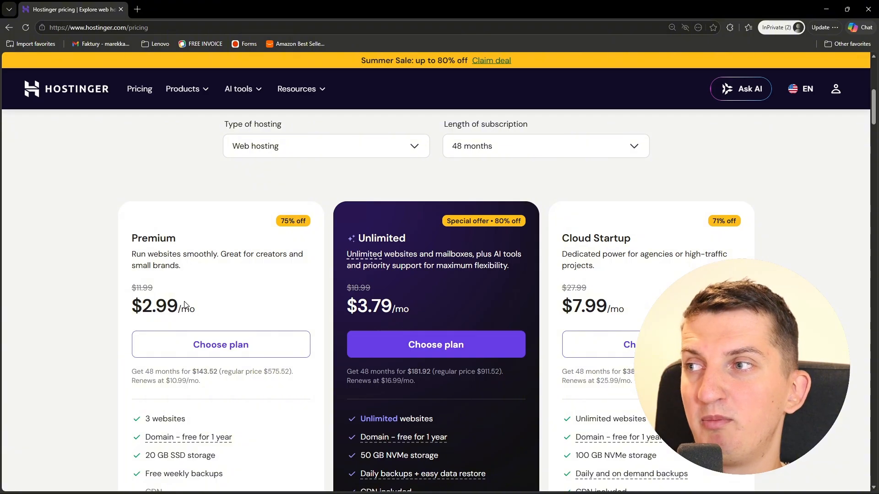
{"action": "scroll", "coordinate": [202, 315], "scroll_direction": "down", "scroll_amount": 2}
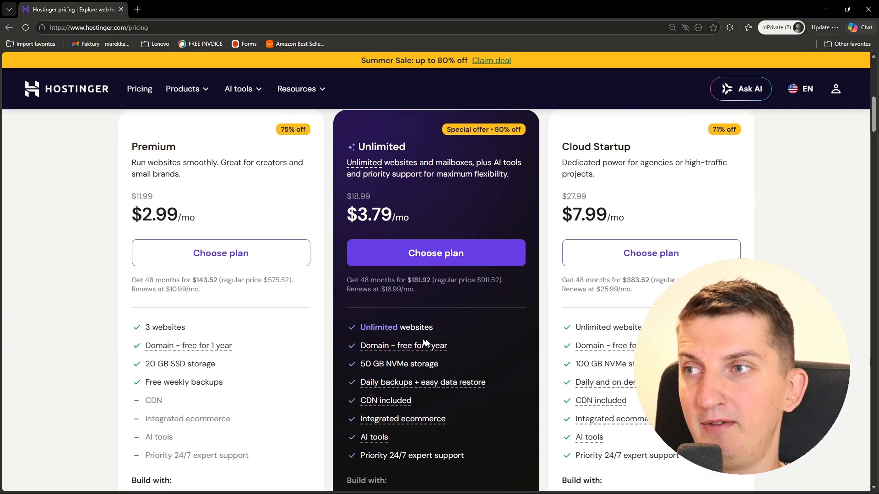
{"action": "scroll", "coordinate": [472, 331], "scroll_direction": "up", "scroll_amount": 2}
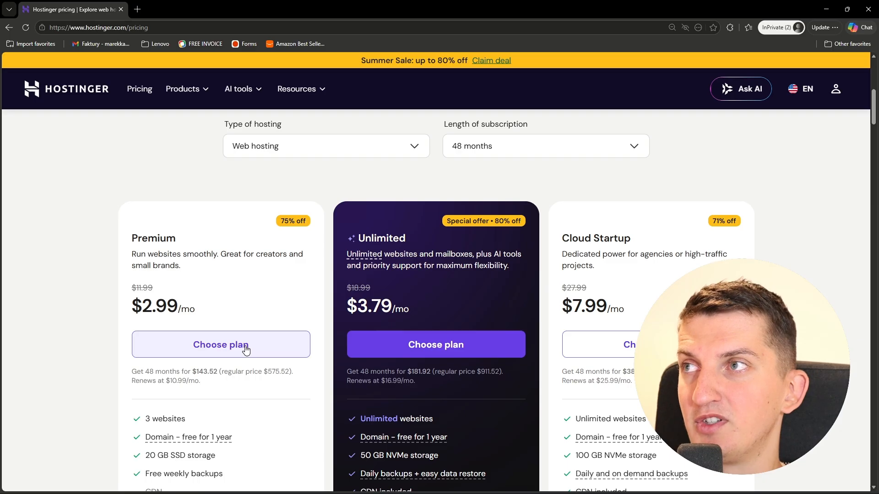
{"action": "left_click", "coordinate": [246, 348]}
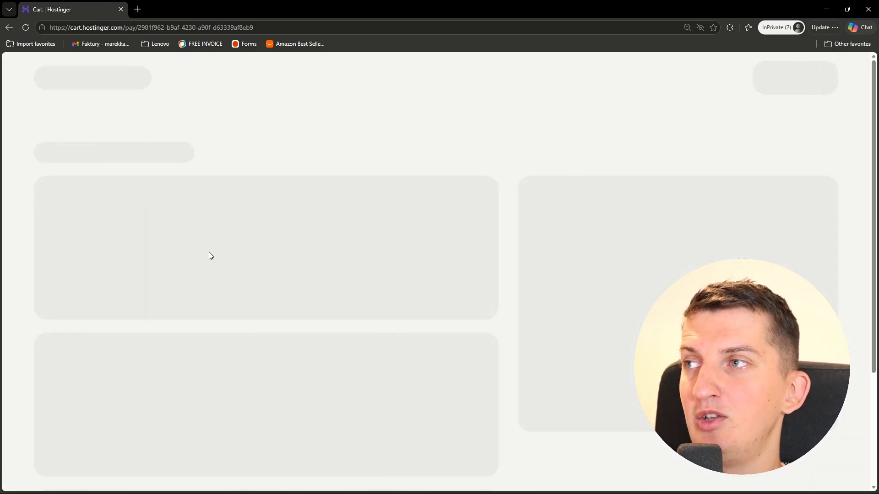
- Review the subscription period options for the Premium plan in the cart
{"action": "scroll", "coordinate": [161, 223], "scroll_direction": "down", "scroll_amount": 2}
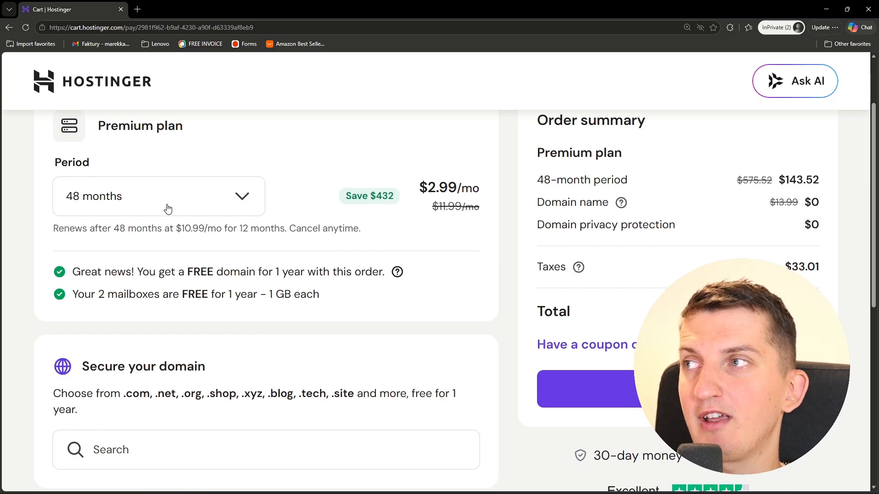
{"action": "left_click", "coordinate": [172, 206]}
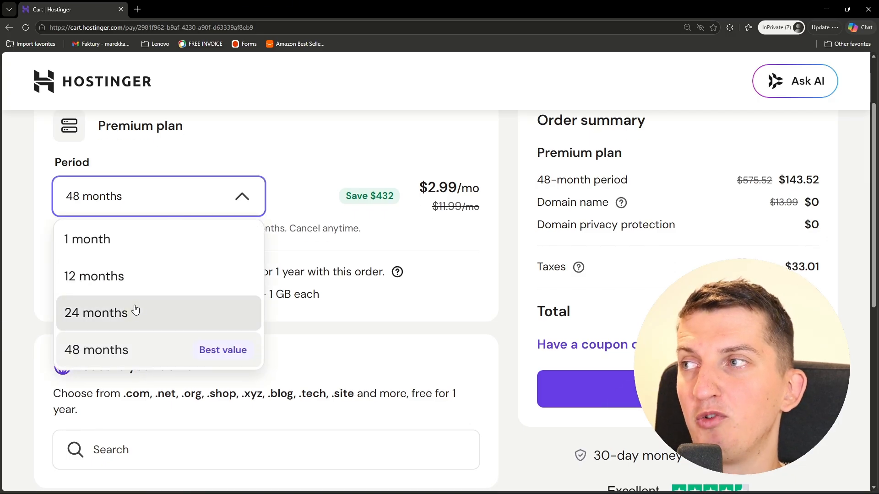
{"action": "left_click", "coordinate": [243, 197]}
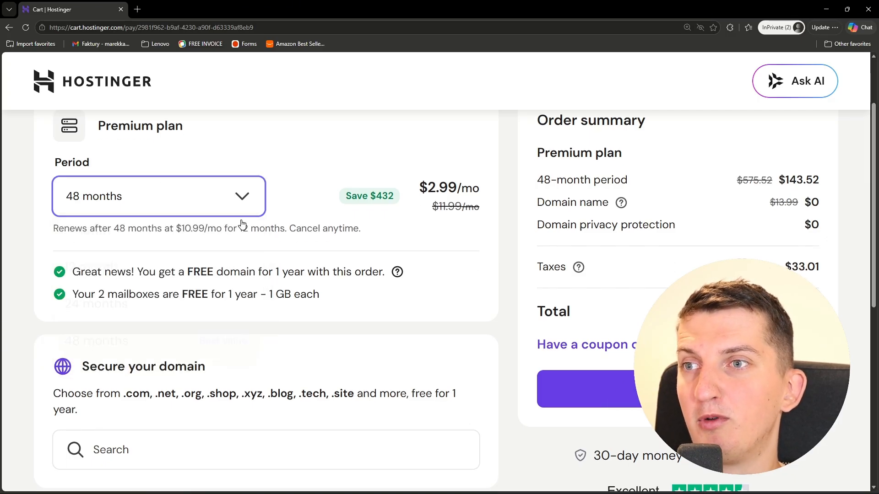
- Apply the coupon code MARCUS to the order
{"action": "scroll", "coordinate": [446, 283], "scroll_direction": "down", "scroll_amount": 2}
{"action": "left_click", "coordinate": [620, 254]}
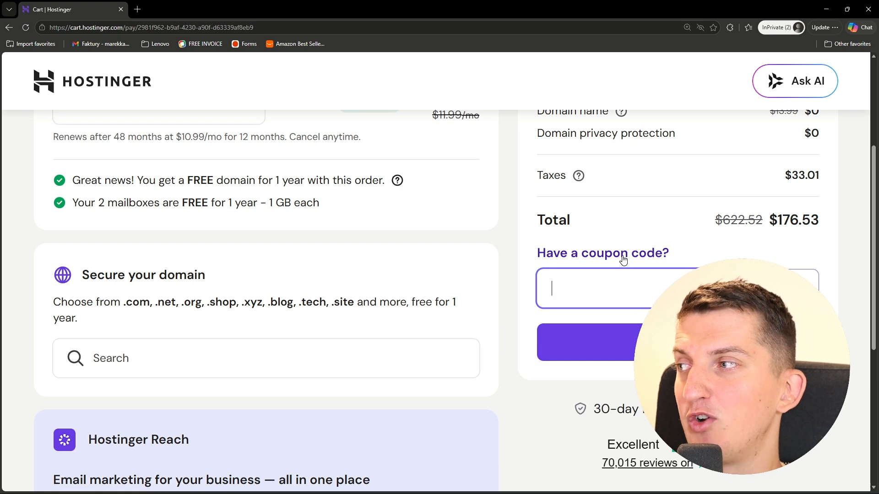
{"action": "scroll", "coordinate": [620, 257], "scroll_direction": "down", "scroll_amount": 2}
{"action": "type", "text": "MARCUS"}
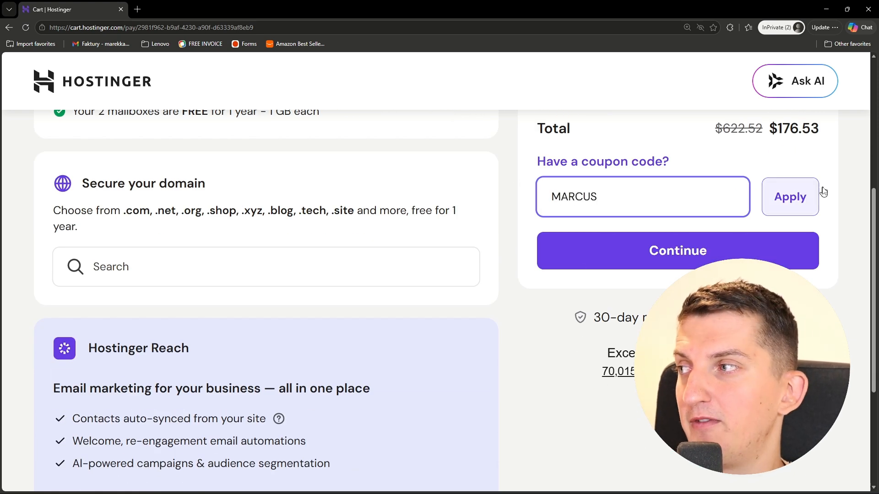
{"action": "left_click", "coordinate": [808, 196]}
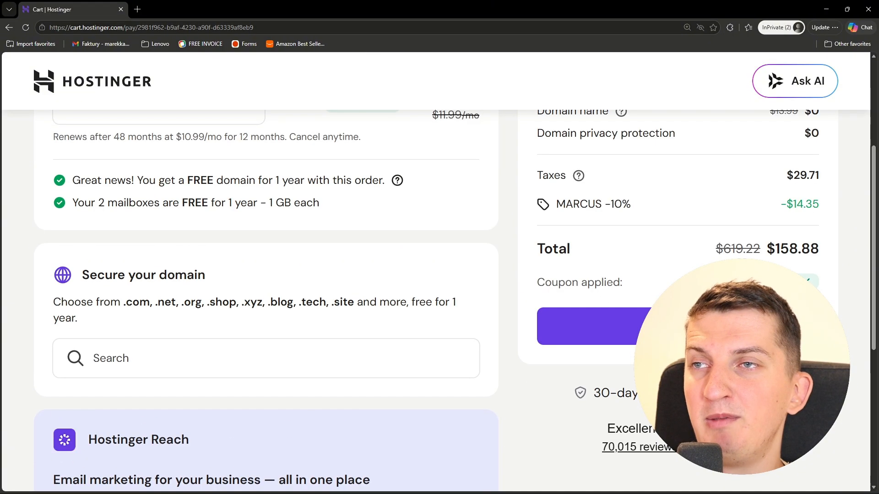
- Review the cart's domain search field and period options
{"action": "scroll", "coordinate": [499, 254], "scroll_direction": "up", "scroll_amount": 2}
{"action": "scroll", "coordinate": [782, 255], "scroll_direction": "down", "scroll_amount": 2}
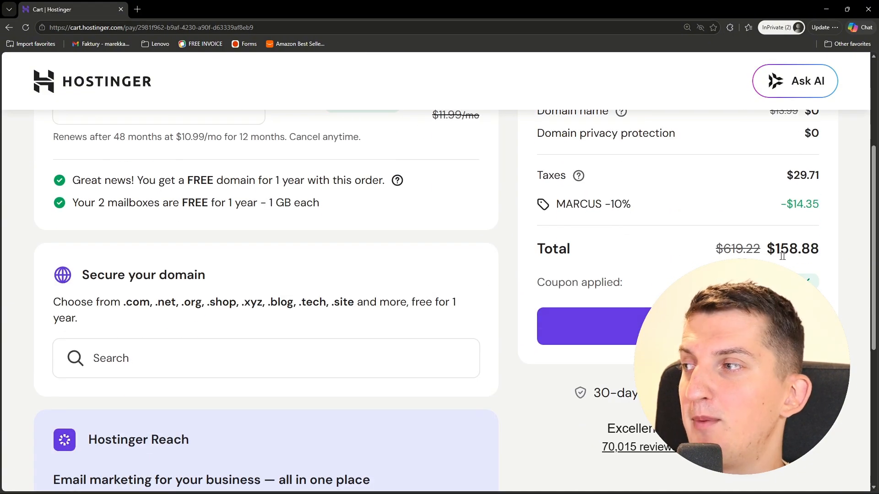
{"action": "left_click", "coordinate": [193, 358]}
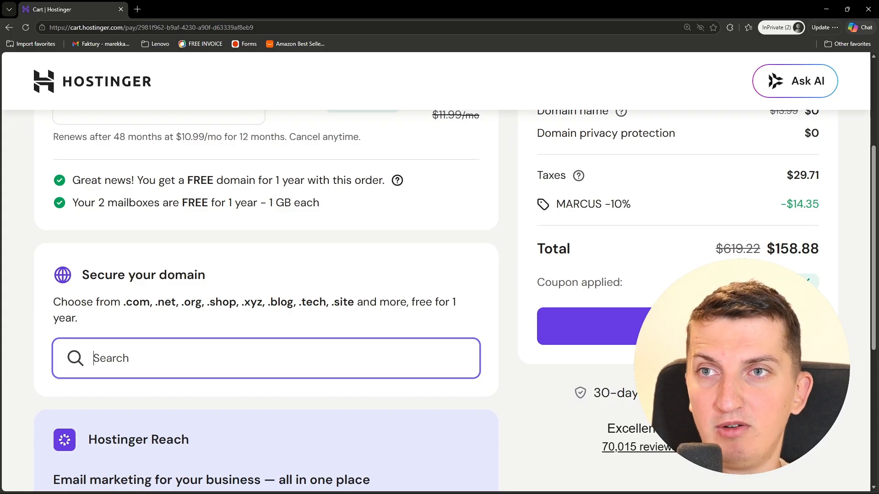
{"action": "scroll", "coordinate": [168, 299], "scroll_direction": "up", "scroll_amount": 4}
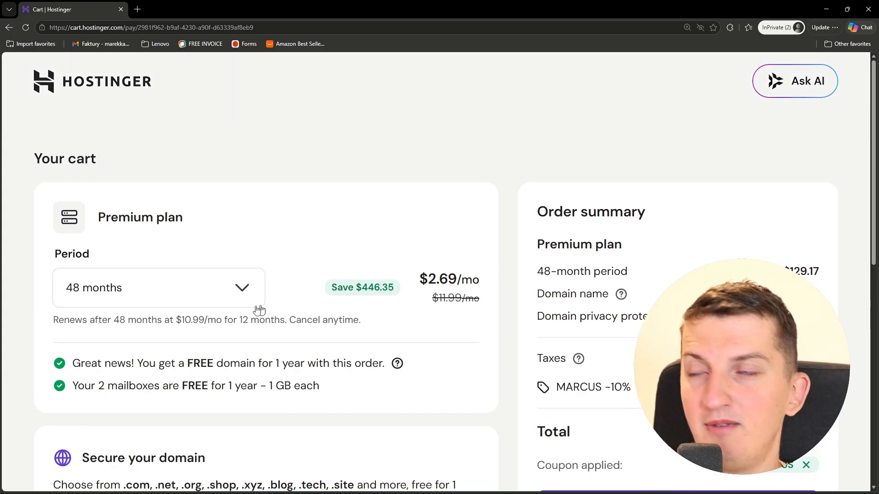
{"action": "scroll", "coordinate": [238, 311], "scroll_direction": "down", "scroll_amount": 4}
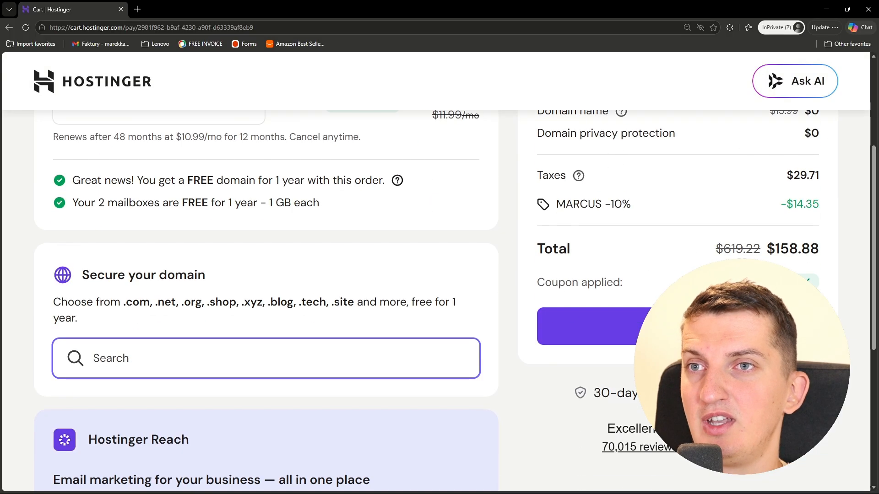
{"action": "scroll", "coordinate": [345, 323], "scroll_direction": "up", "scroll_amount": 2}
{"action": "left_click", "coordinate": [166, 190]}
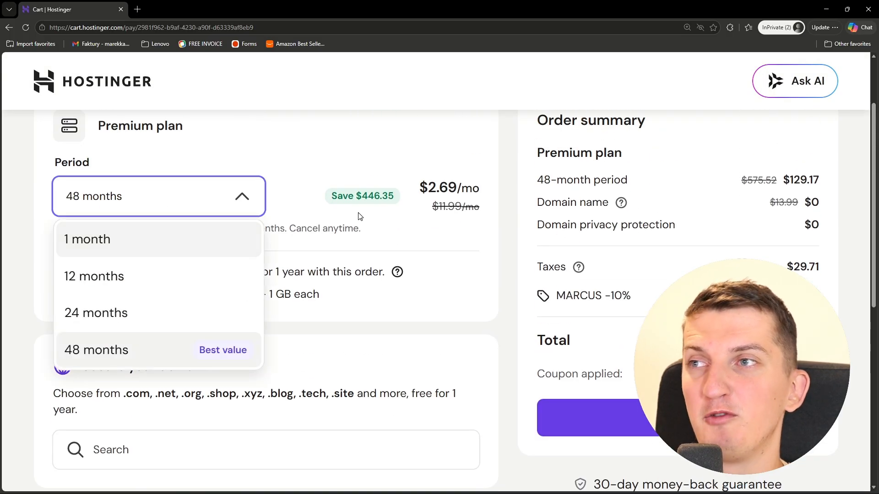
{"action": "left_click", "coordinate": [383, 211]}
{"action": "scroll", "coordinate": [383, 211], "scroll_direction": "down", "scroll_amount": 2}
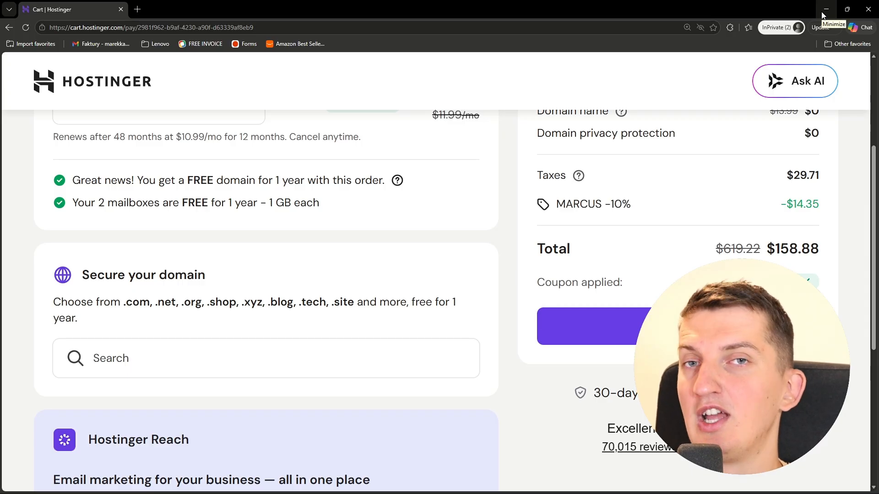
- Return to the design, scroll through the updated preview, and export it as standalone HTML
{"action": "left_click", "coordinate": [823, 14]}
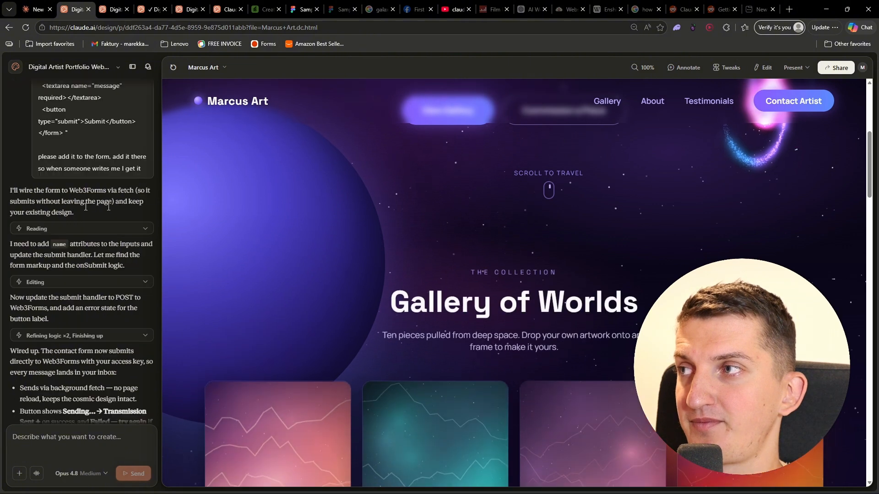
{"action": "scroll", "coordinate": [238, 266], "scroll_direction": "down", "scroll_amount": 5}
{"action": "scroll", "coordinate": [307, 300], "scroll_direction": "down", "scroll_amount": 15}
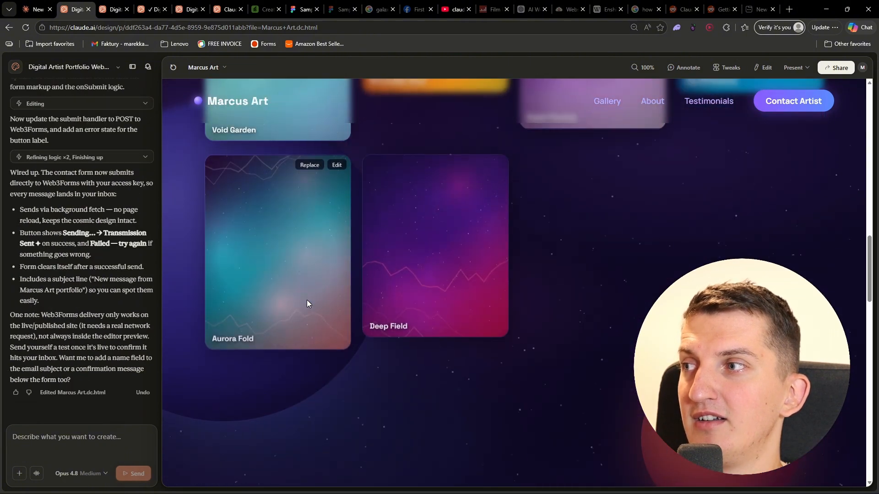
{"action": "scroll", "coordinate": [307, 302], "scroll_direction": "down", "scroll_amount": 1}
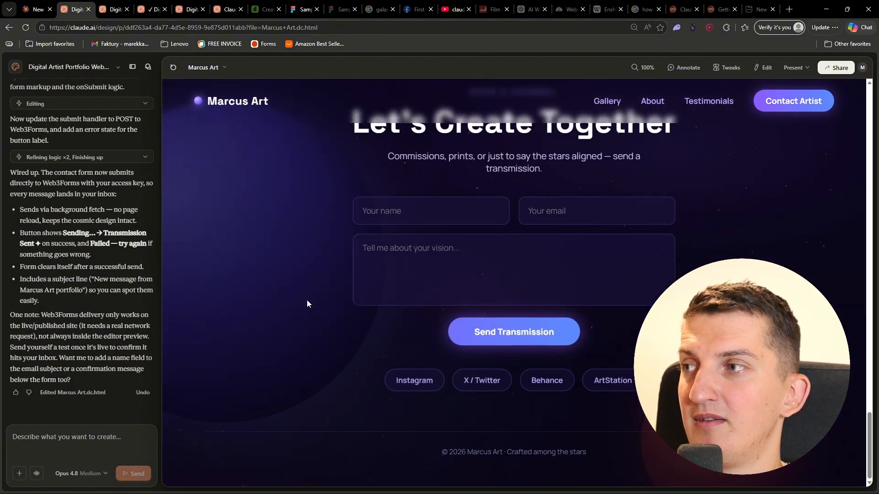
{"action": "scroll", "coordinate": [332, 239], "scroll_direction": "up", "scroll_amount": 20}
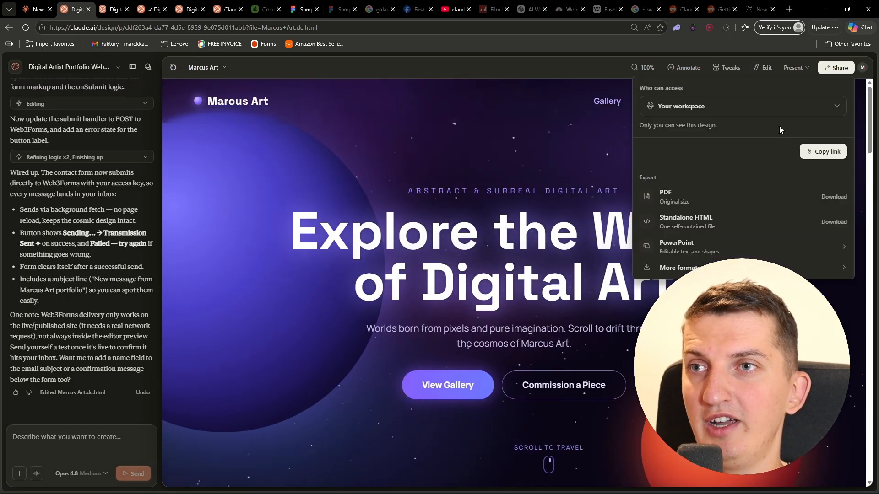
{"action": "left_click", "coordinate": [724, 219]}
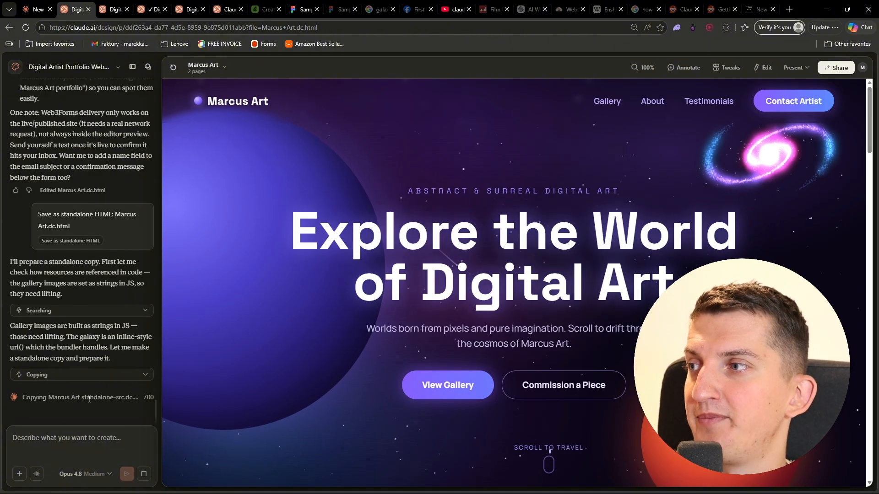
- Open the Hostinger hPanel in a new tab and go to the companytutorials.com website dashboard
{"action": "left_click_drag", "start_coordinate": [760, 9], "coordinate": [143, 4]}
{"action": "type", "text": "hostinger"}
{"action": "key", "text": "Return"}
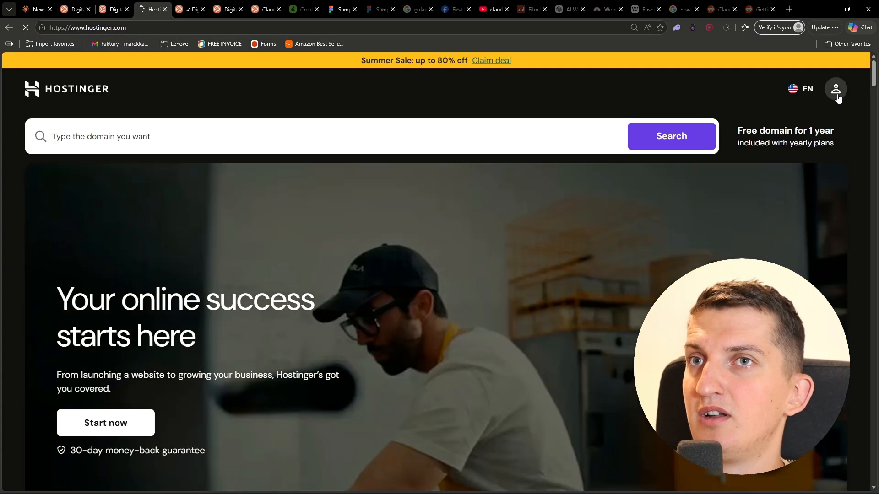
{"action": "left_click", "coordinate": [836, 90]}
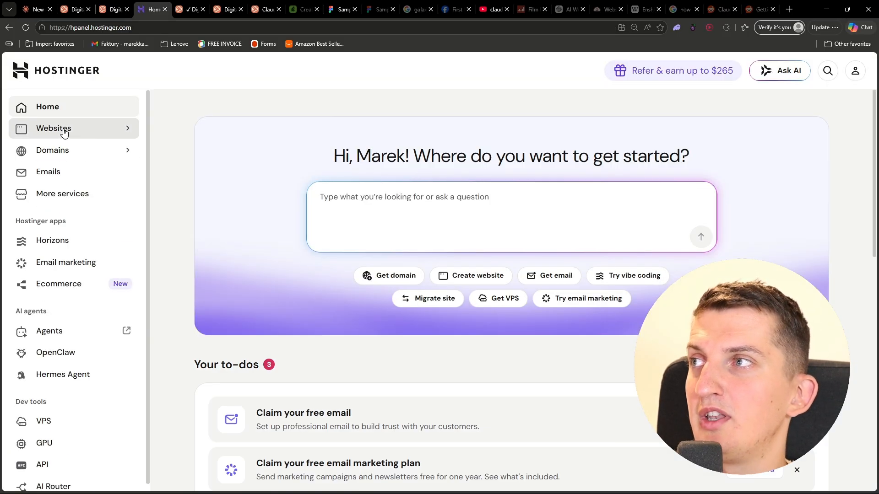
{"action": "left_click", "coordinate": [64, 131]}
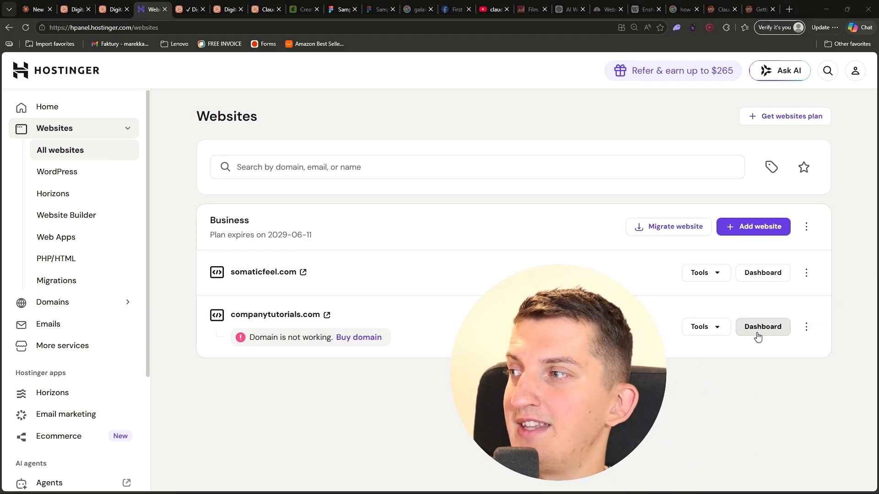
{"action": "left_click", "coordinate": [759, 338]}
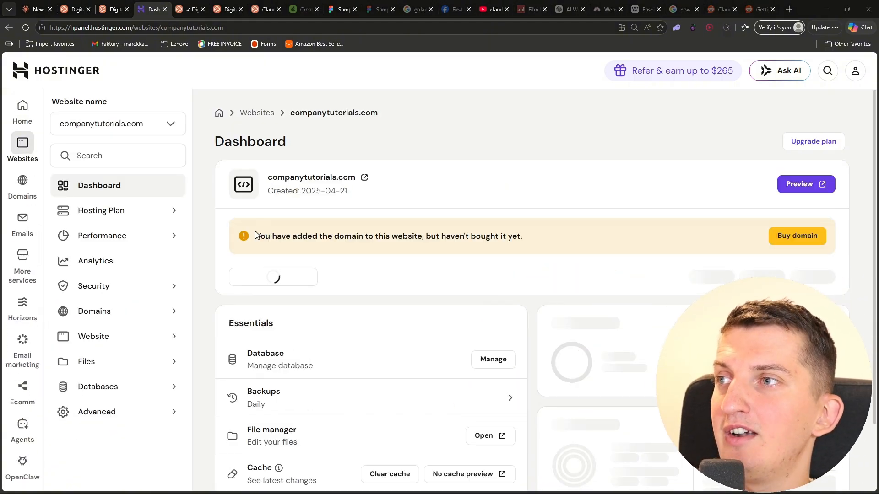
- Open the File Manager for companytutorials.com and access this website's files
{"action": "left_click", "coordinate": [122, 360]}
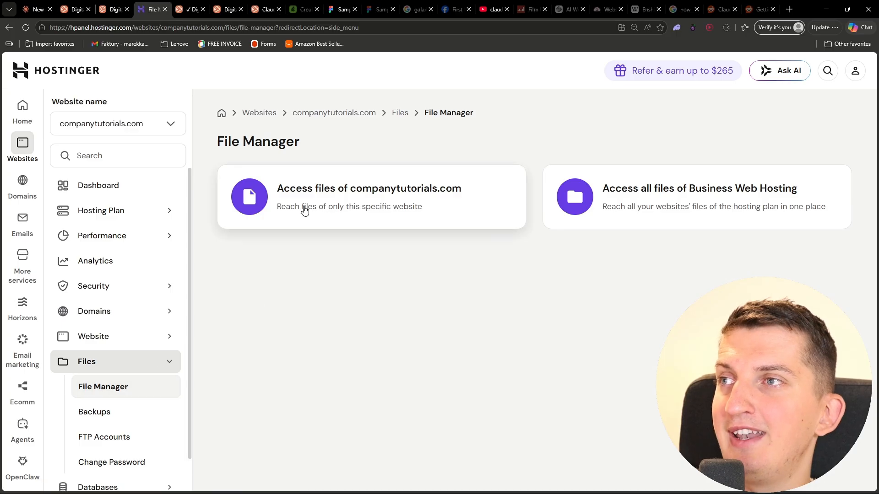
{"action": "left_click", "coordinate": [319, 209]}
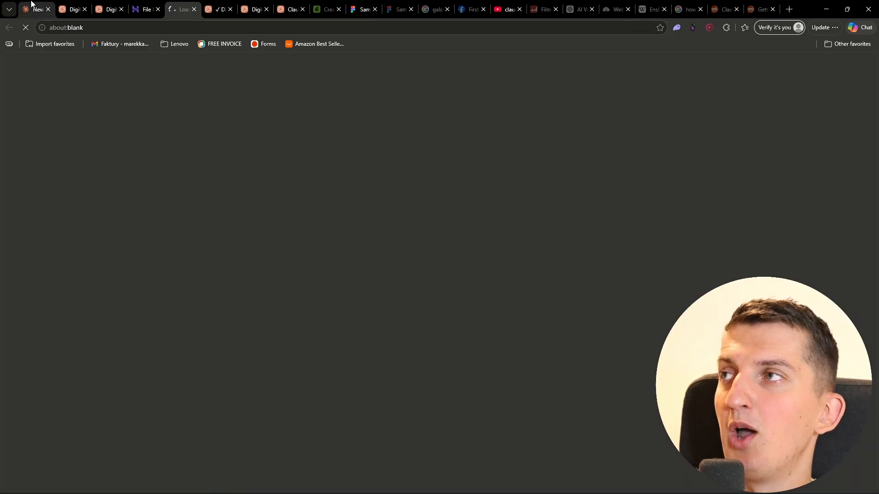
- Download the Marcus Art standalone website file from the Claude Design chat and check the downloads list
{"action": "left_click", "coordinate": [74, 10]}
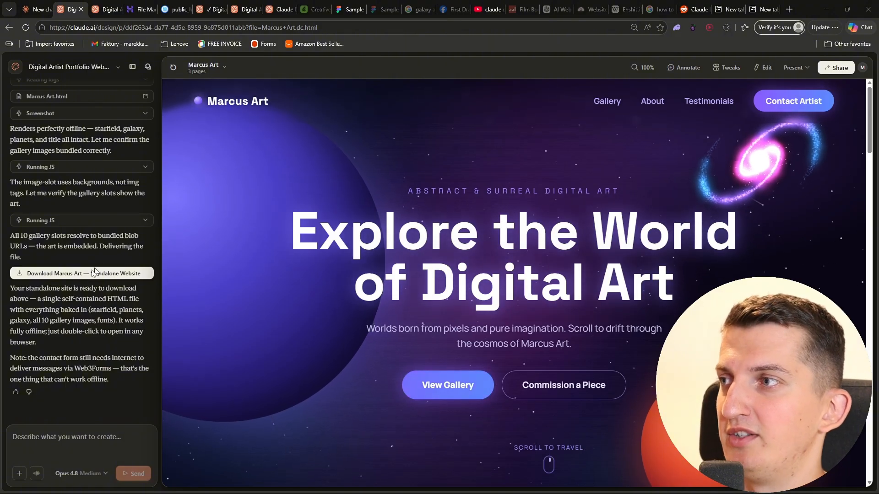
{"action": "left_click", "coordinate": [70, 278]}
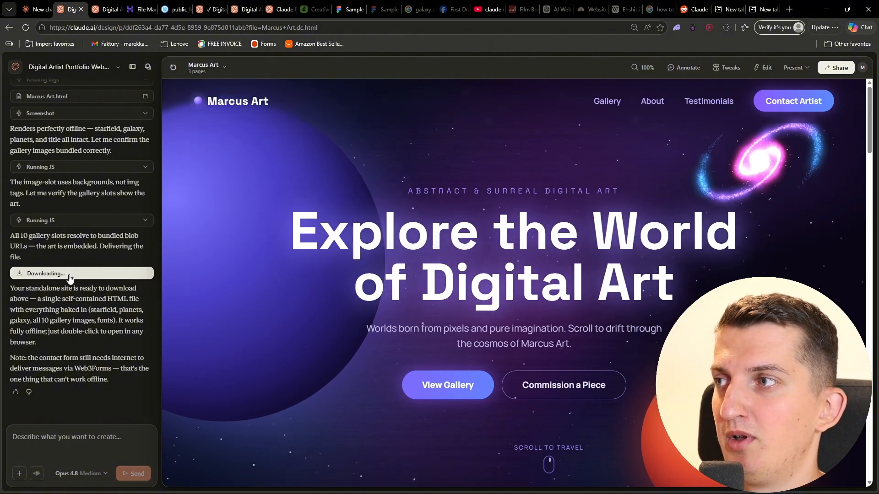
{"action": "left_click", "coordinate": [784, 68]}
{"action": "left_click", "coordinate": [785, 68]}
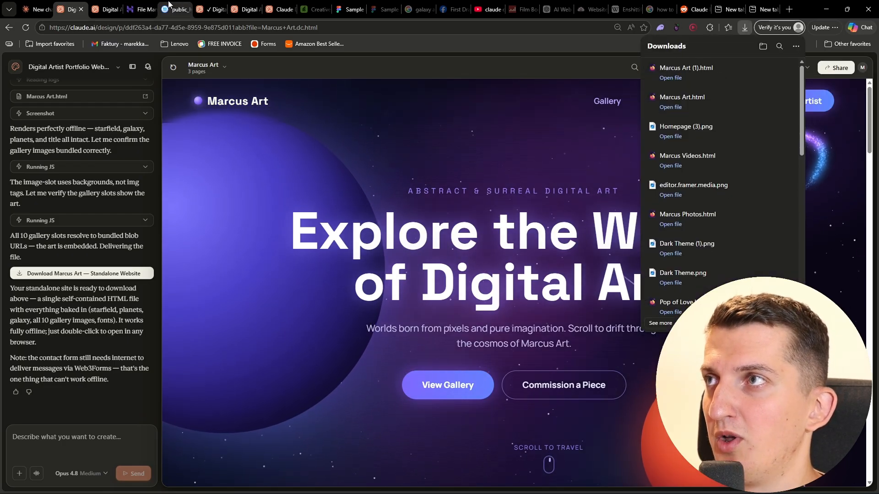
- Switch to the file manager and delete the existing index.html from public_html
{"action": "left_click", "coordinate": [170, 8]}
{"action": "left_click", "coordinate": [140, 8]}
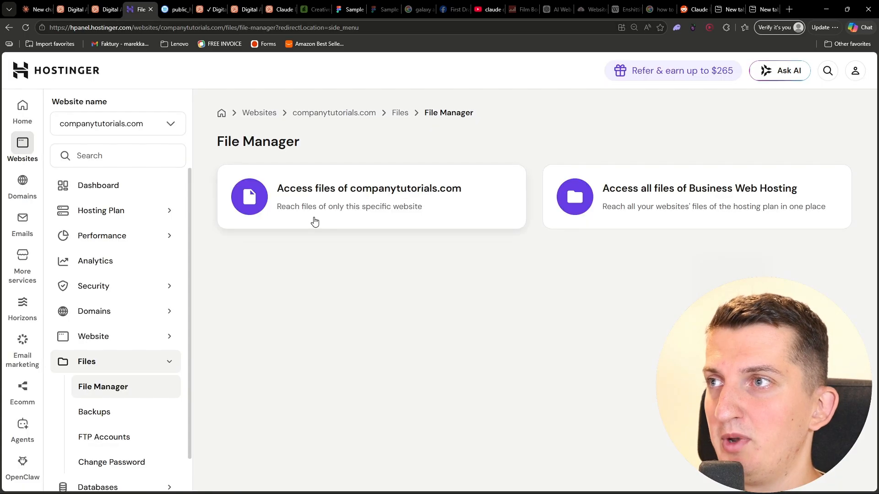
{"action": "left_click", "coordinate": [166, 5]}
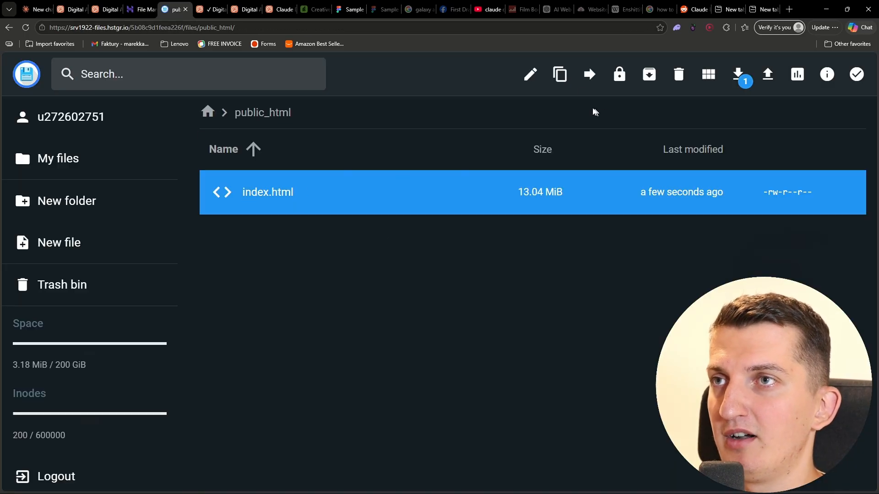
{"action": "left_click", "coordinate": [679, 74]}
{"action": "left_click", "coordinate": [534, 301]}
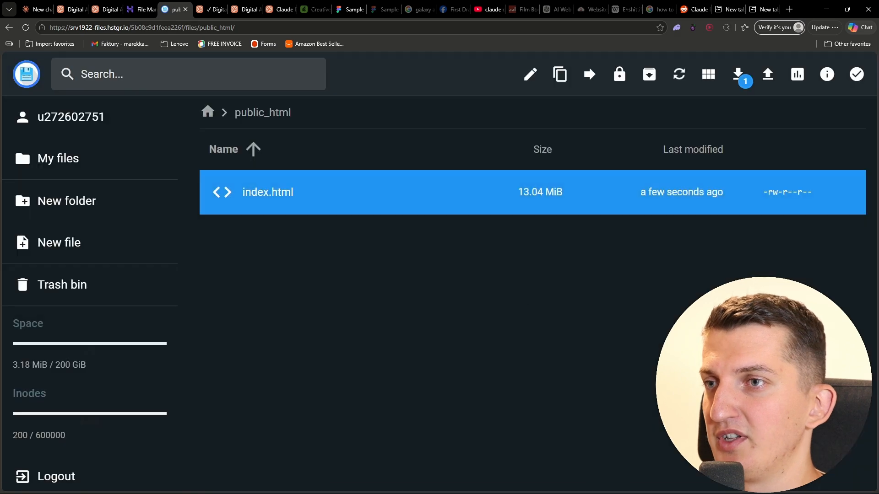
- Upload the downloaded Marcus Art.html into public_html by dragging it from File Explorer
{"action": "mouse_move", "coordinate": [388, 483]}
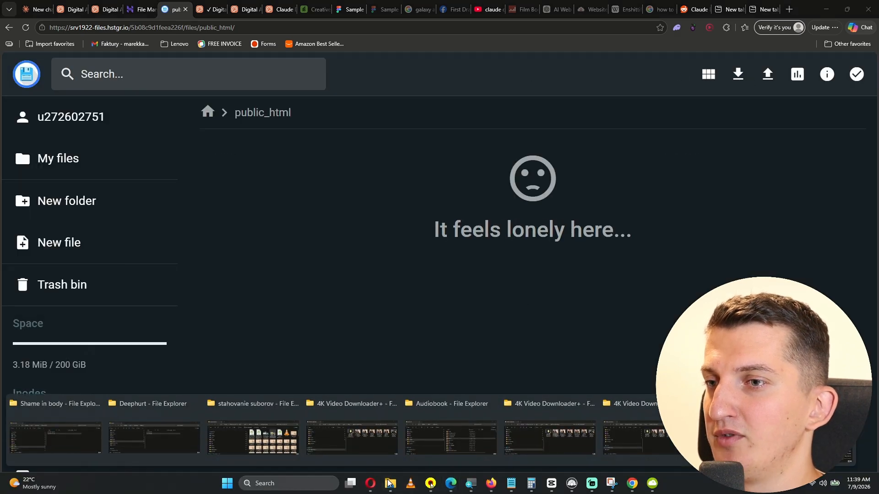
{"action": "left_click", "coordinate": [431, 484]}
{"action": "left_click_drag", "start_coordinate": [796, 130], "coordinate": [377, 275]}
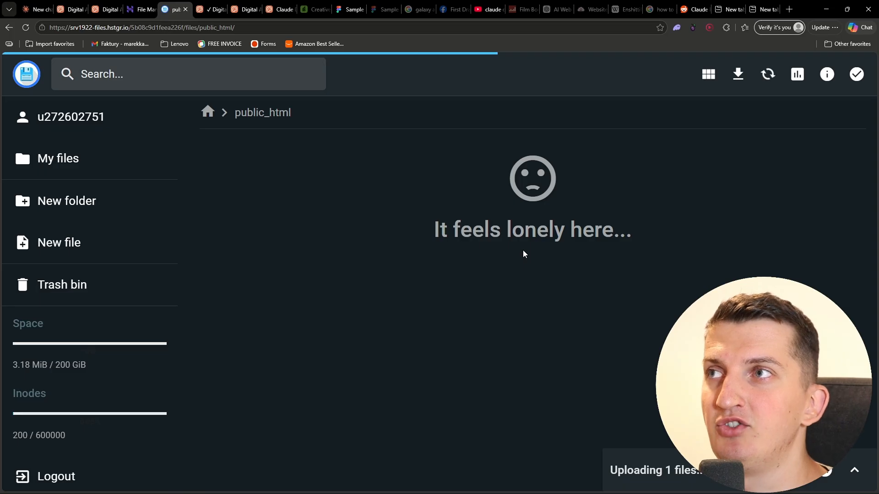
{"action": "left_click", "coordinate": [139, 6]}
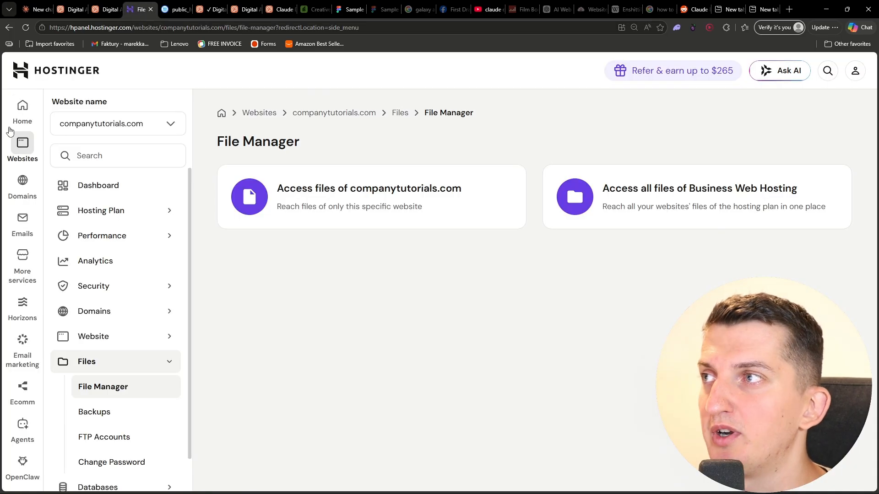
{"action": "mouse_move", "coordinate": [29, 153]}
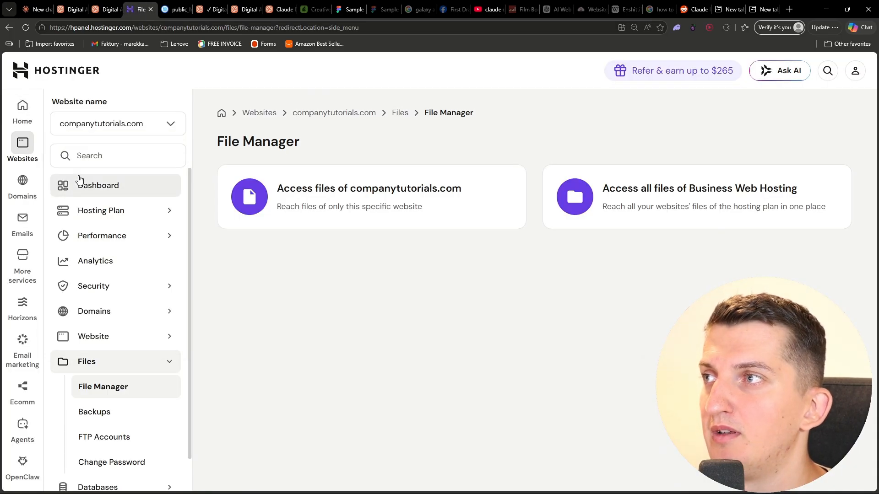
{"action": "left_click", "coordinate": [79, 180]}
{"action": "left_click", "coordinate": [65, 174]}
- Rename the uploaded Marcus Art.html file to index.html
{"action": "left_click", "coordinate": [176, 9]}
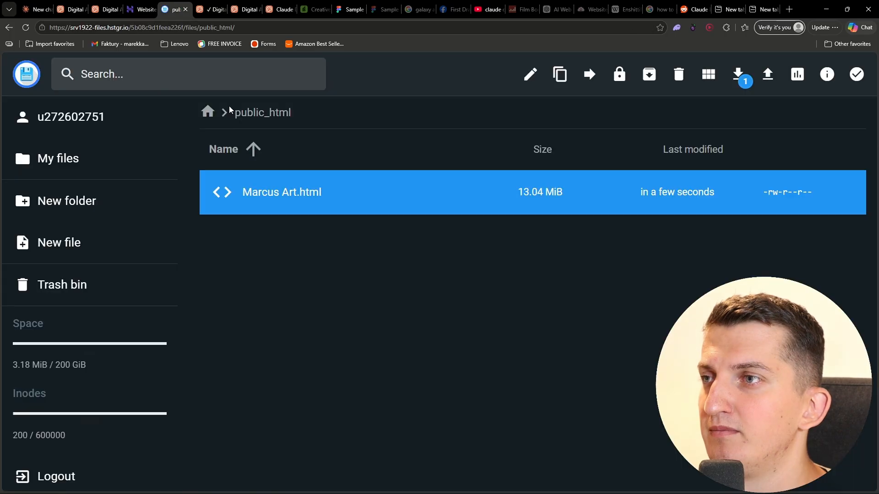
{"action": "left_click", "coordinate": [531, 74]}
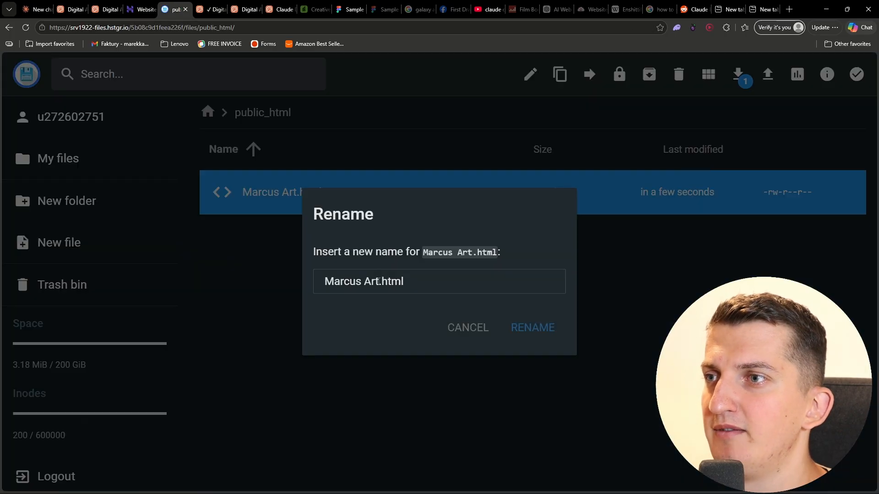
{"action": "key", "text": "BackSpace"}
{"action": "key", "text": "BackSpace"}
{"action": "key", "text": "BackSpace"}
{"action": "key", "text": "BackSpace"}
{"action": "key", "text": "BackSpace"}
{"action": "key", "text": "BackSpace"}
{"action": "key", "text": "BackSpace"}
{"action": "key", "text": "BackSpace"}
{"action": "key", "text": "BackSpace"}
{"action": "key", "text": "BackSpace"}
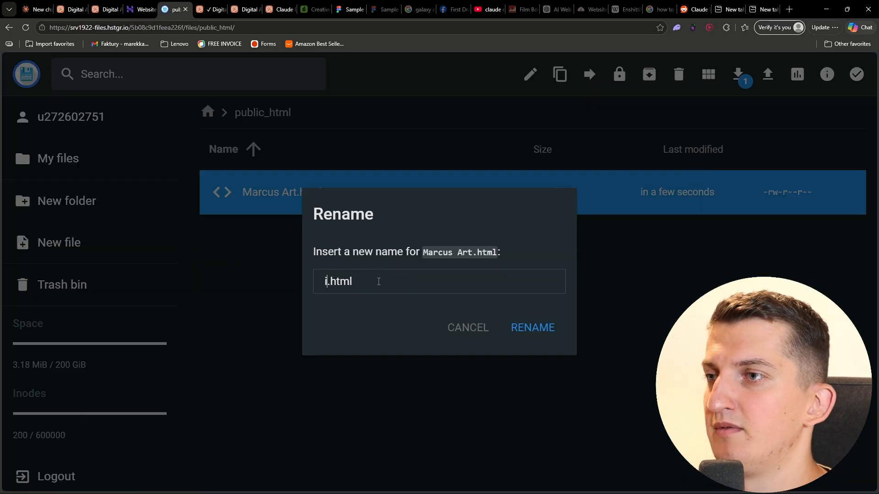
{"action": "left_click", "coordinate": [564, 332]}
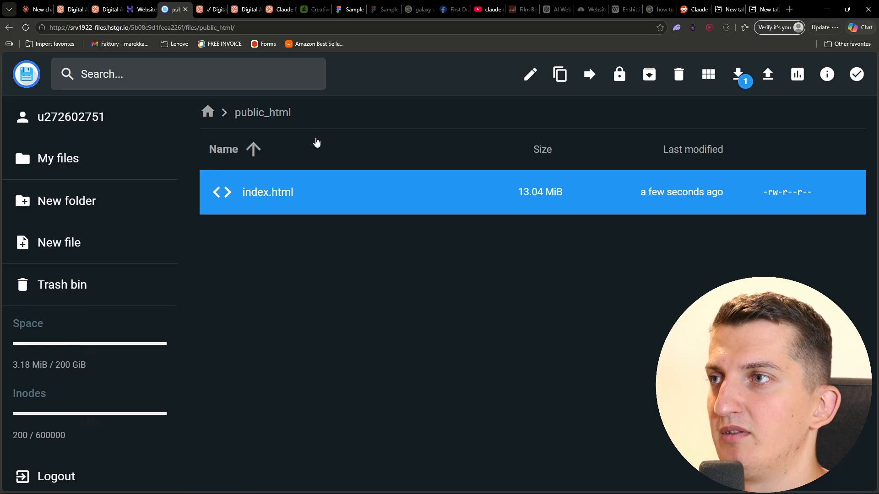
- Open the live companytutorials.com website from the hPanel websites list
{"action": "left_click", "coordinate": [140, 9]}
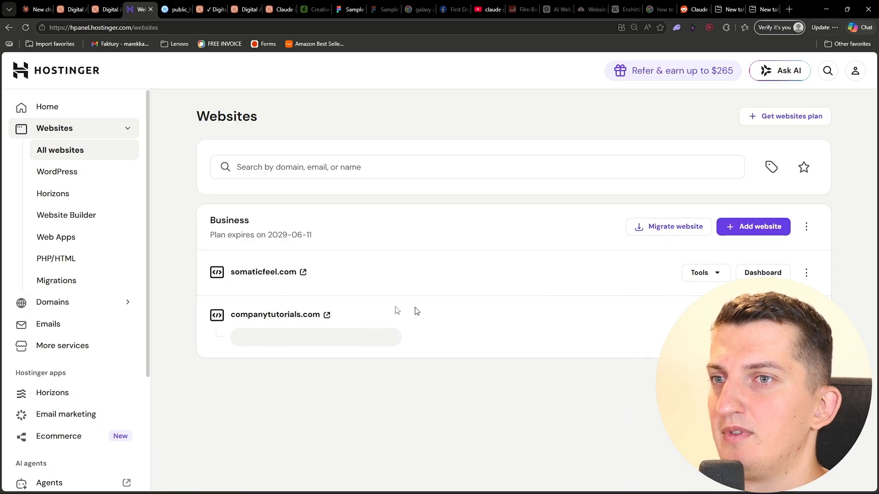
{"action": "left_click", "coordinate": [293, 315]}
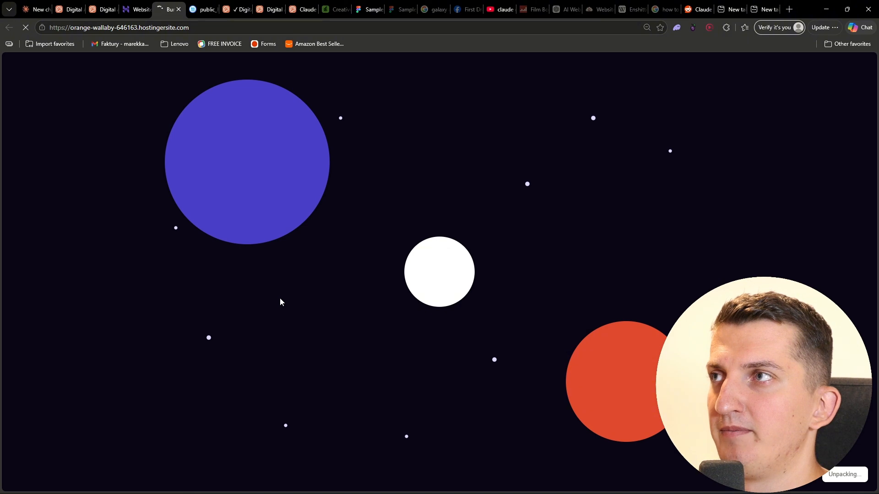
{"action": "left_click", "coordinate": [41, 5]}
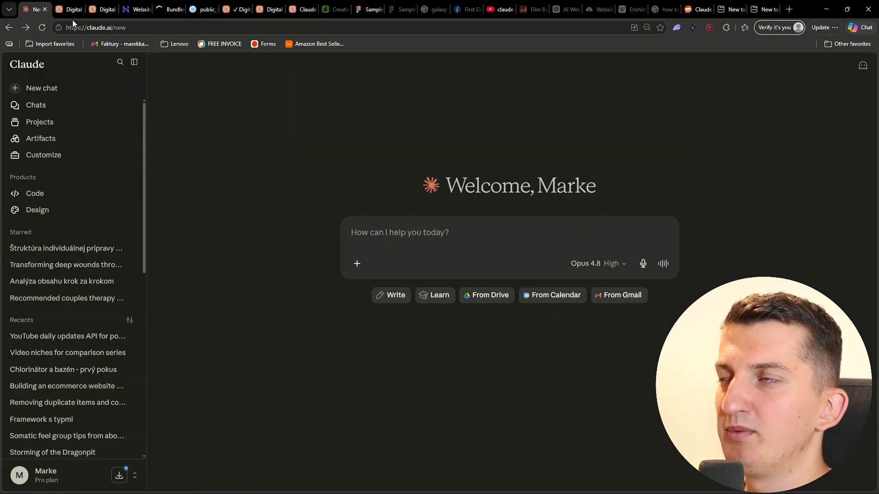
{"action": "left_click", "coordinate": [166, 6]}
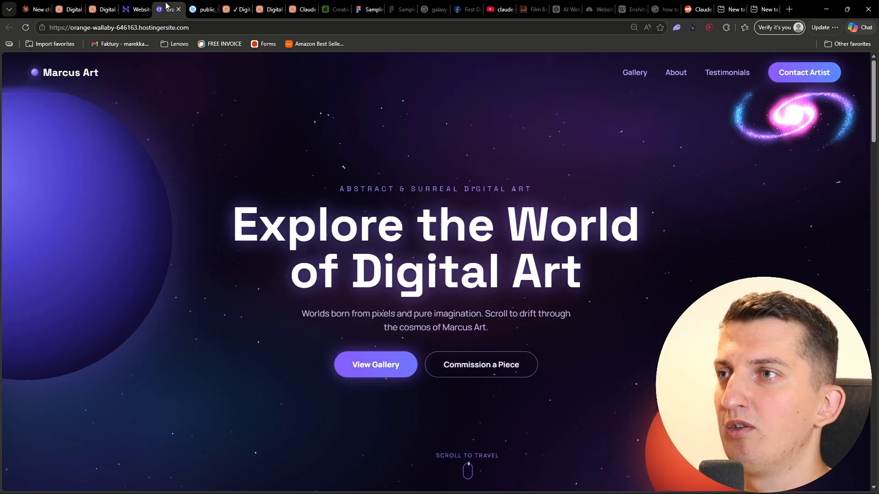
- Scroll to the live site's contact form and send a test message with a name, an e-mail address and sample text
{"action": "scroll", "coordinate": [155, 196], "scroll_direction": "down", "scroll_amount": 5}
{"action": "scroll", "coordinate": [156, 200], "scroll_direction": "down", "scroll_amount": 20}
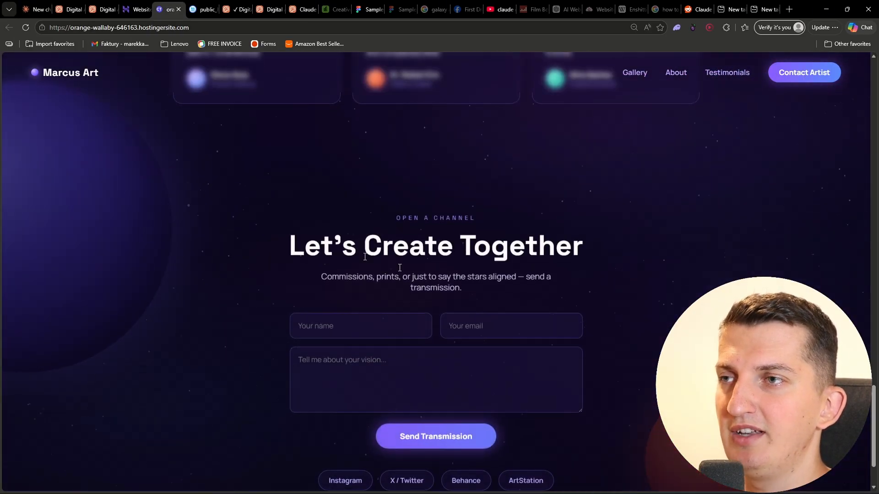
{"action": "scroll", "coordinate": [398, 265], "scroll_direction": "up", "scroll_amount": 20}
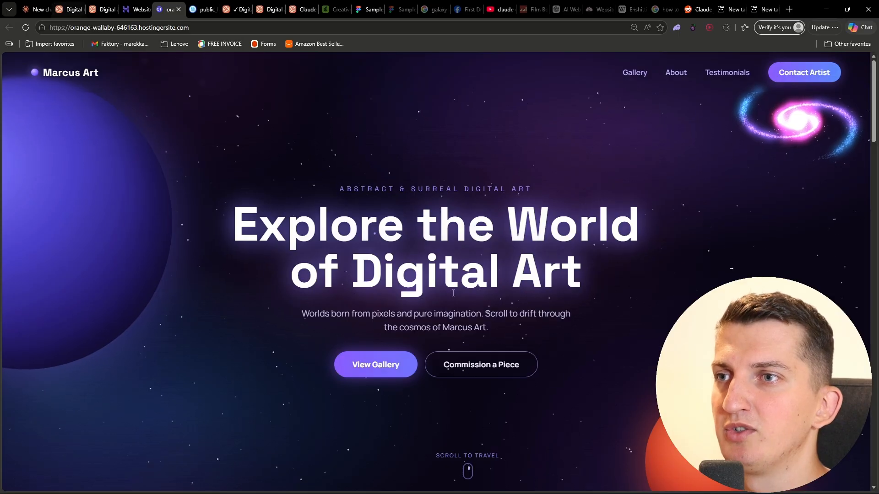
{"action": "scroll", "coordinate": [453, 295], "scroll_direction": "down", "scroll_amount": 20}
{"action": "scroll", "coordinate": [446, 297], "scroll_direction": "down", "scroll_amount": 4}
{"action": "left_click", "coordinate": [369, 241]}
{"action": "type", "text": "Marcus"}
{"action": "key", "text": "Tab"}
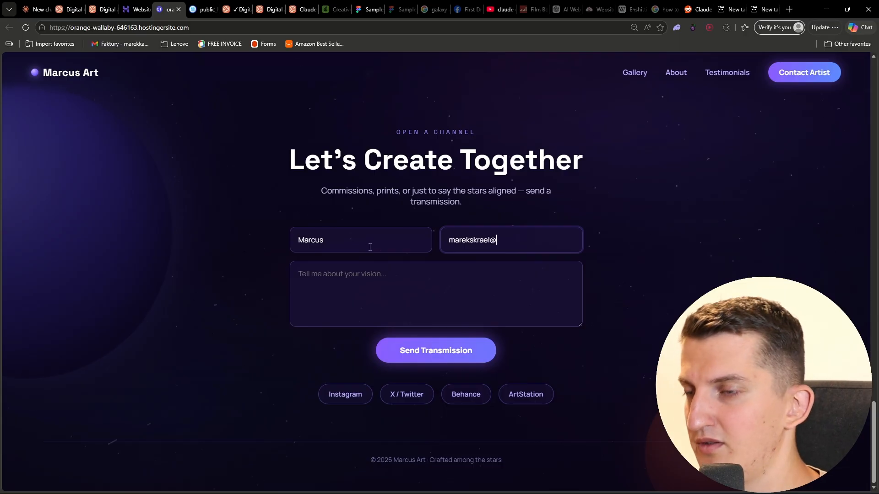
{"action": "key", "text": "Tab"}
{"action": "type", "text": "sdawdj"}
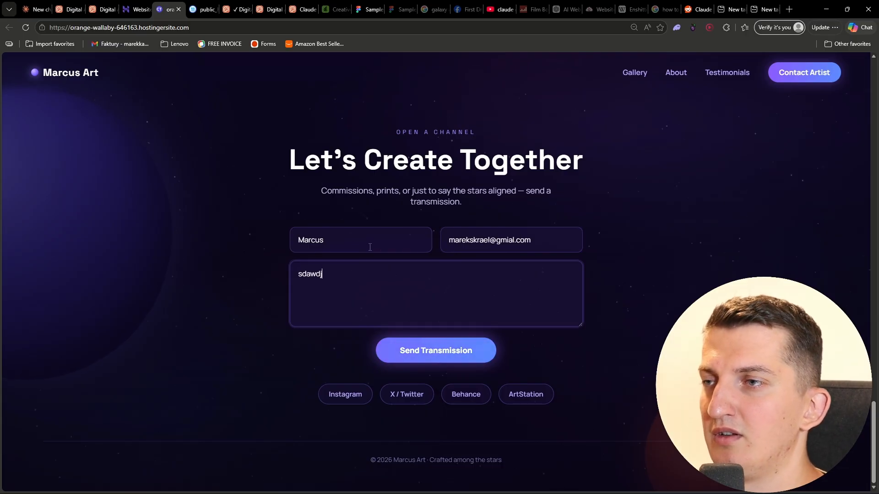
{"action": "left_click", "coordinate": [435, 350]}
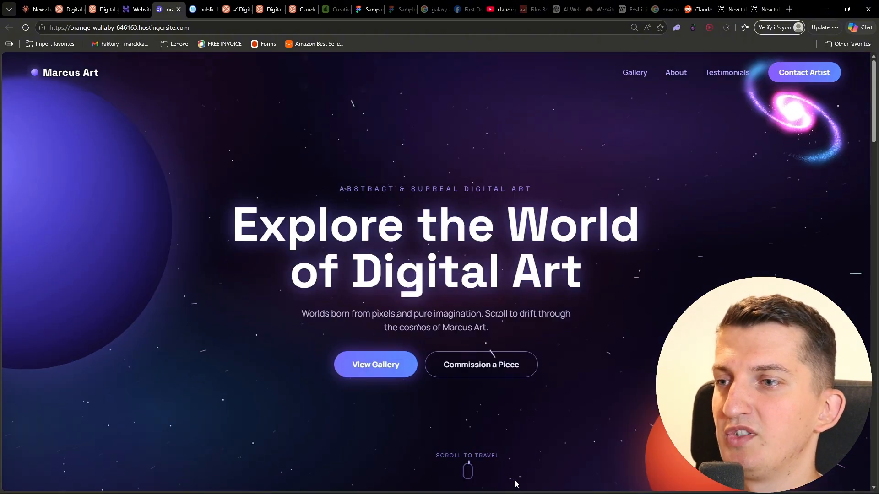
- Switch to the Web3Forms dashboard and open My First Form's submissions
{"action": "mouse_move", "coordinate": [503, 491]}
{"action": "scroll", "coordinate": [460, 398], "scroll_direction": "down", "scroll_amount": 10}
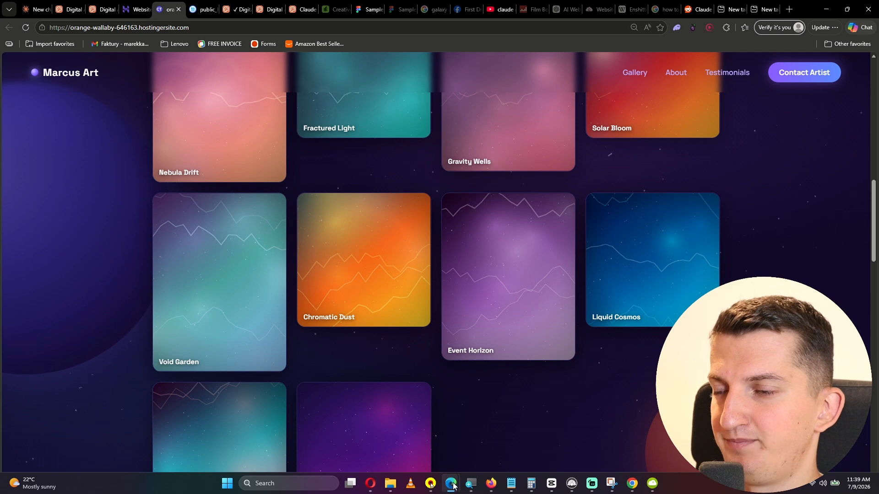
{"action": "mouse_move", "coordinate": [454, 486]}
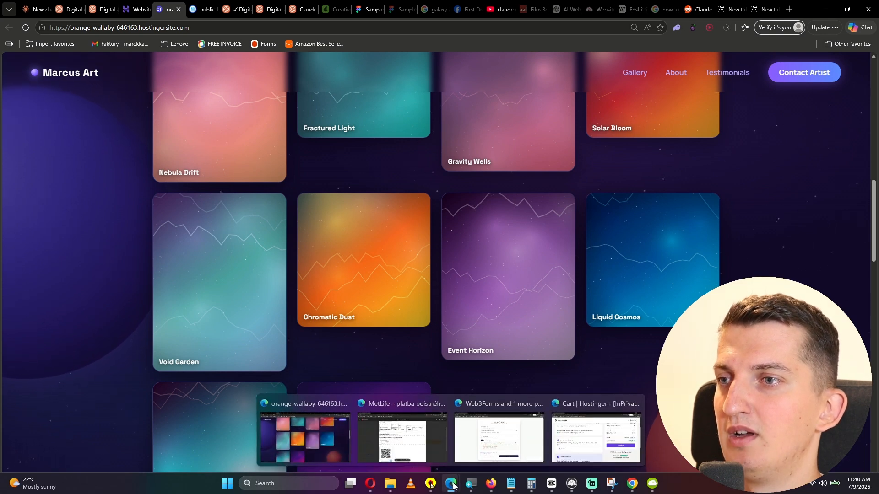
{"action": "left_click", "coordinate": [492, 437]}
{"action": "left_click", "coordinate": [553, 441]}
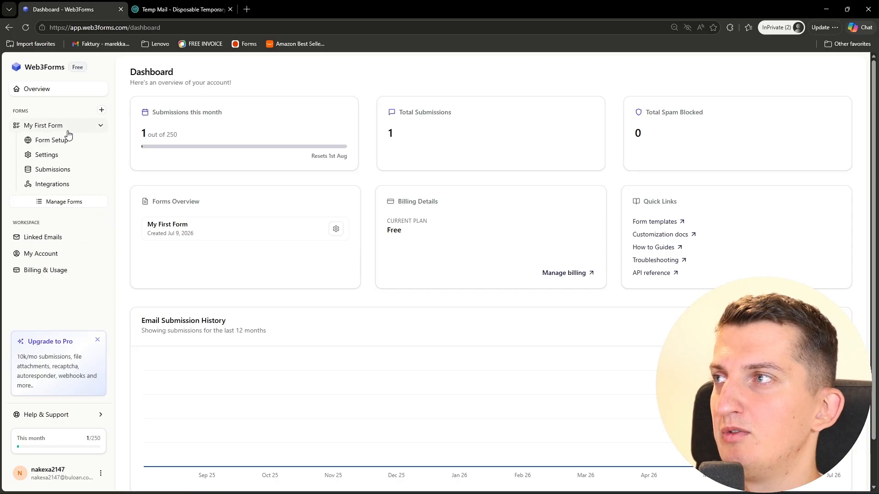
{"action": "left_click", "coordinate": [54, 174]}
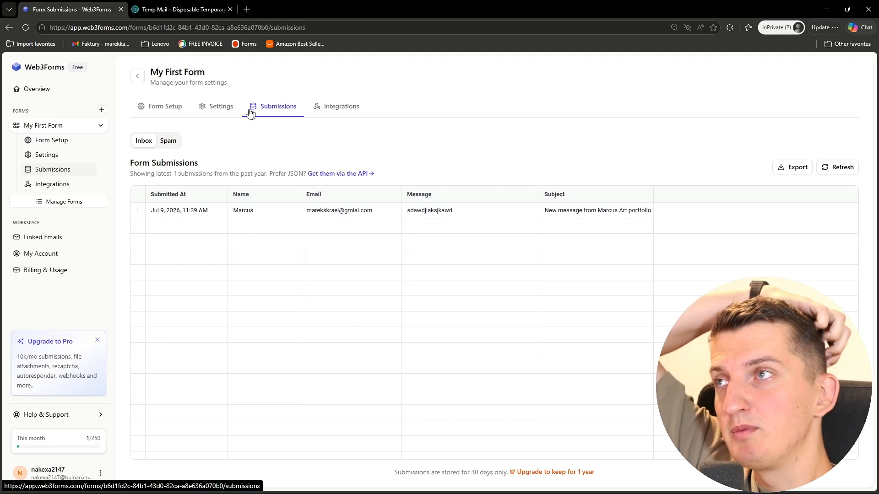
- Review the form's setup and settings pages and open the recipient emails list
{"action": "left_click", "coordinate": [174, 110]}
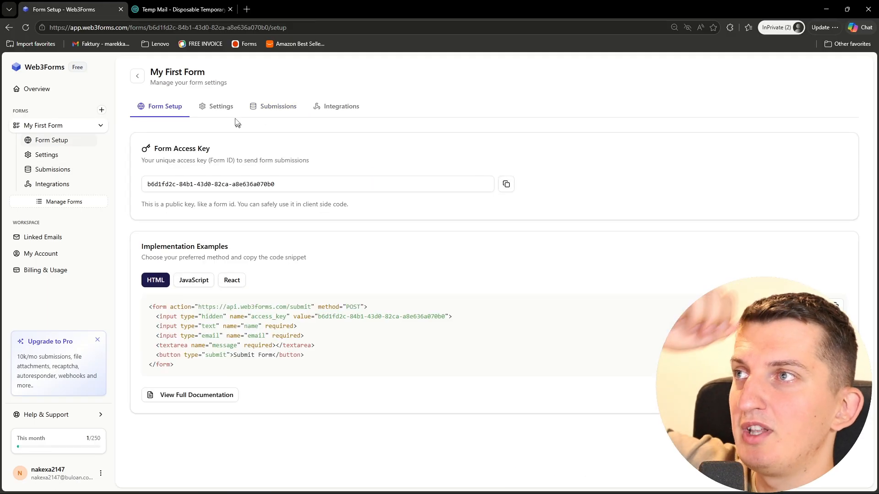
{"action": "left_click", "coordinate": [224, 109]}
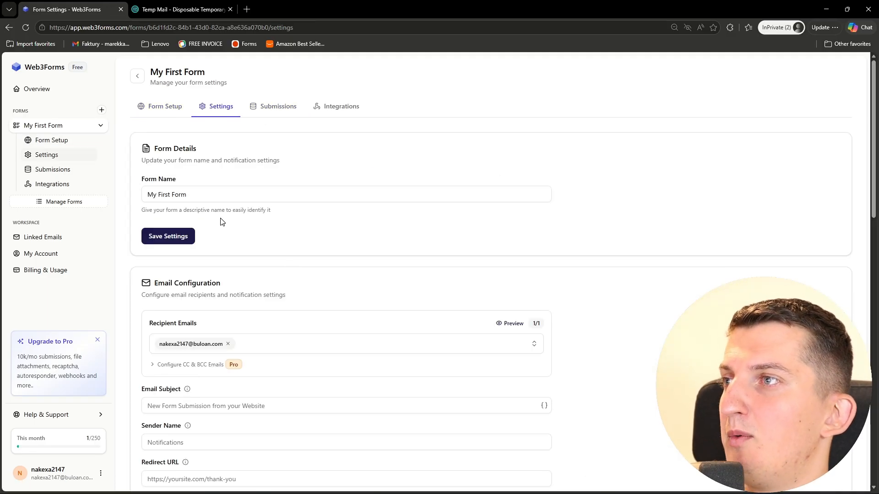
{"action": "scroll", "coordinate": [221, 222], "scroll_direction": "down", "scroll_amount": 2}
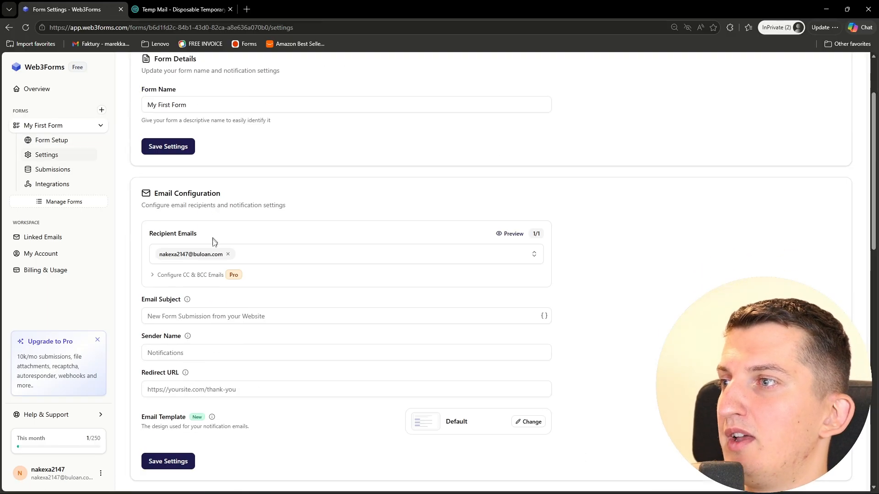
{"action": "left_click", "coordinate": [251, 256]}
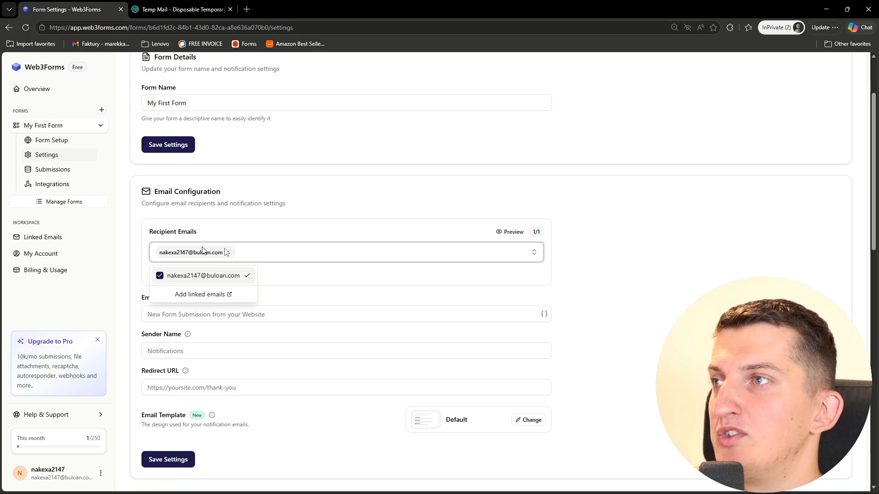